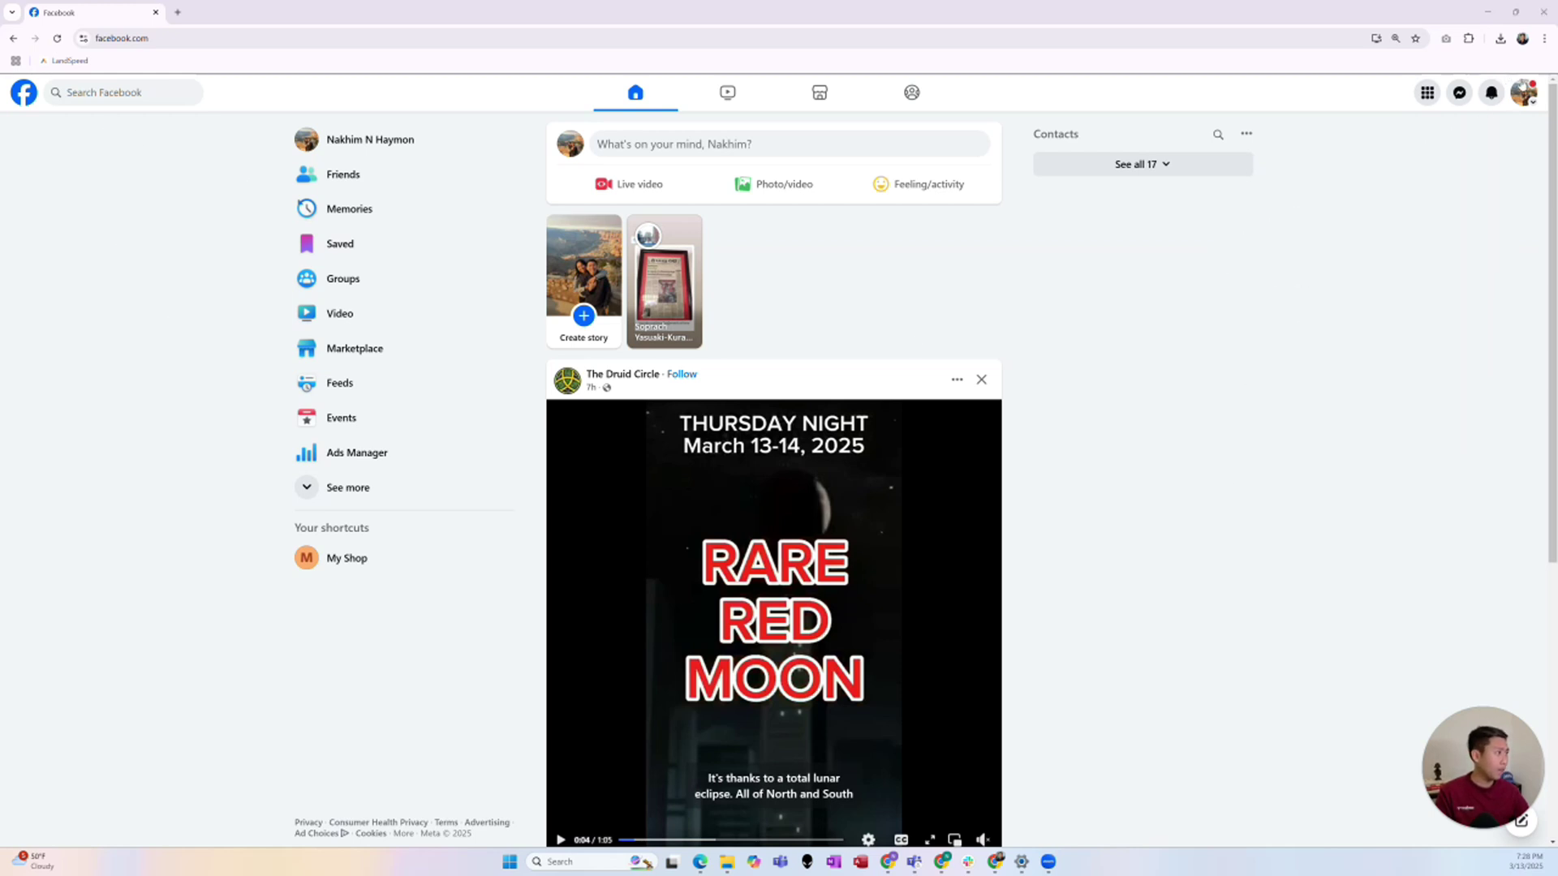
- Switch to the My Shop Page profile and open it in Meta Business Suite
{"action": "left_click", "coordinate": [1524, 92]}
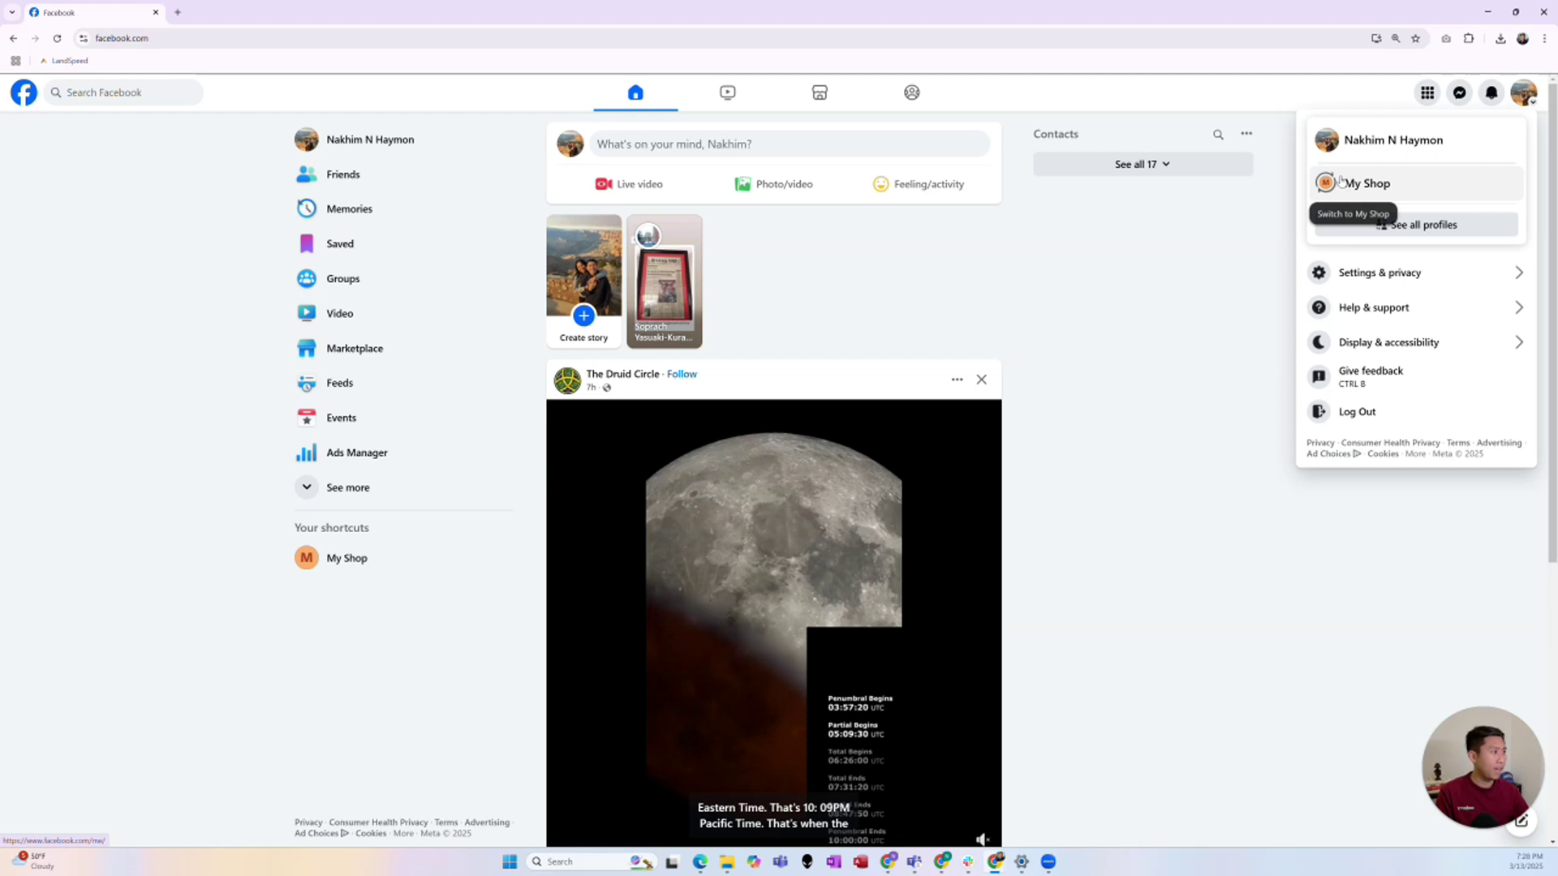
{"action": "left_click", "coordinate": [1340, 182]}
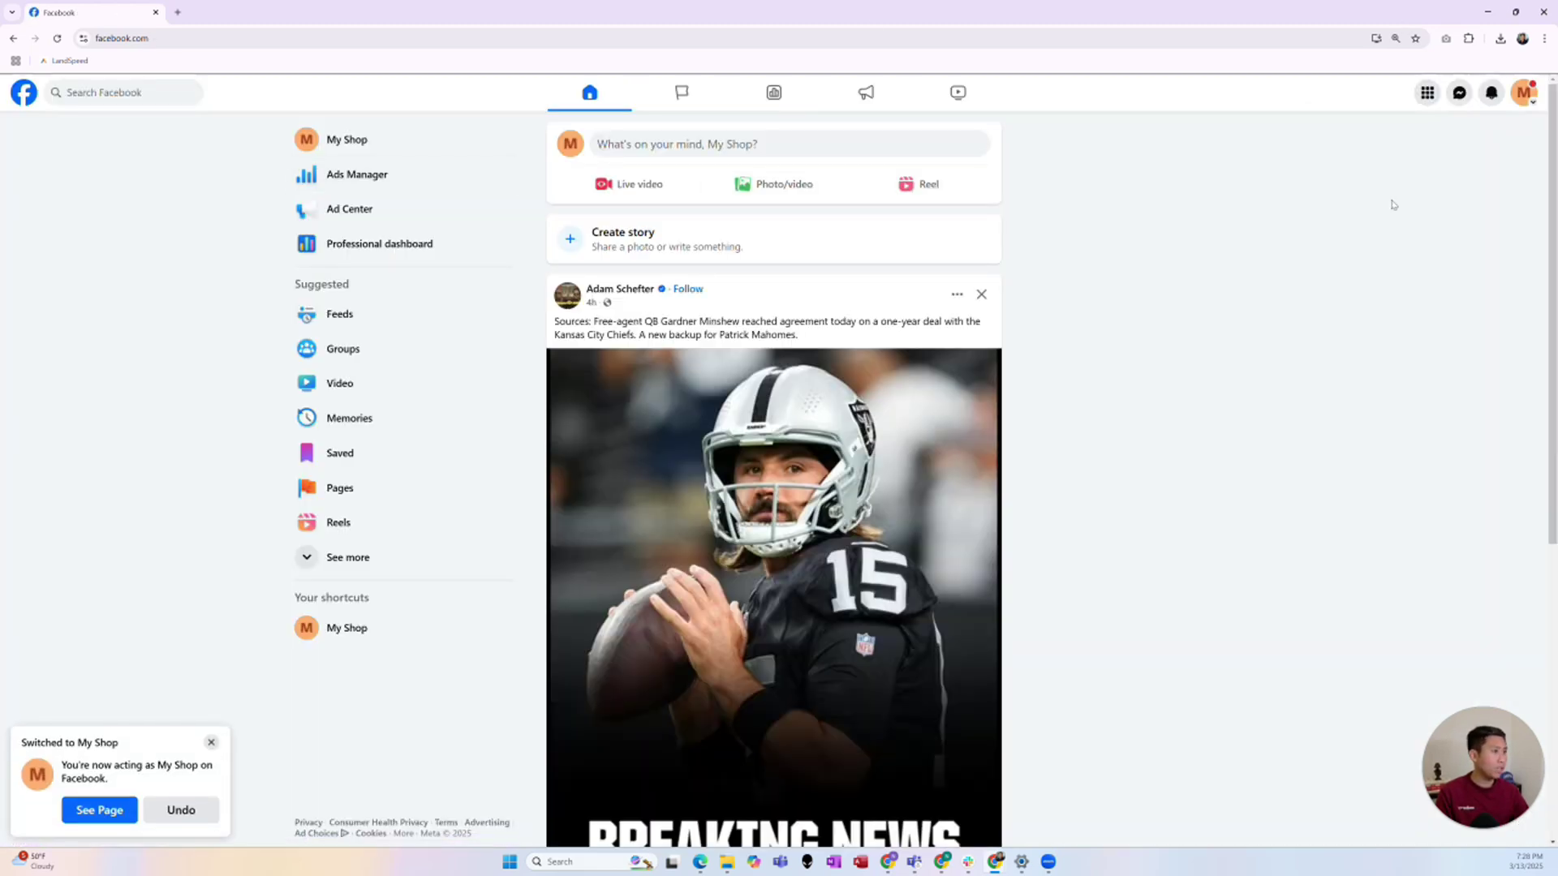
{"action": "left_click", "coordinate": [1523, 97]}
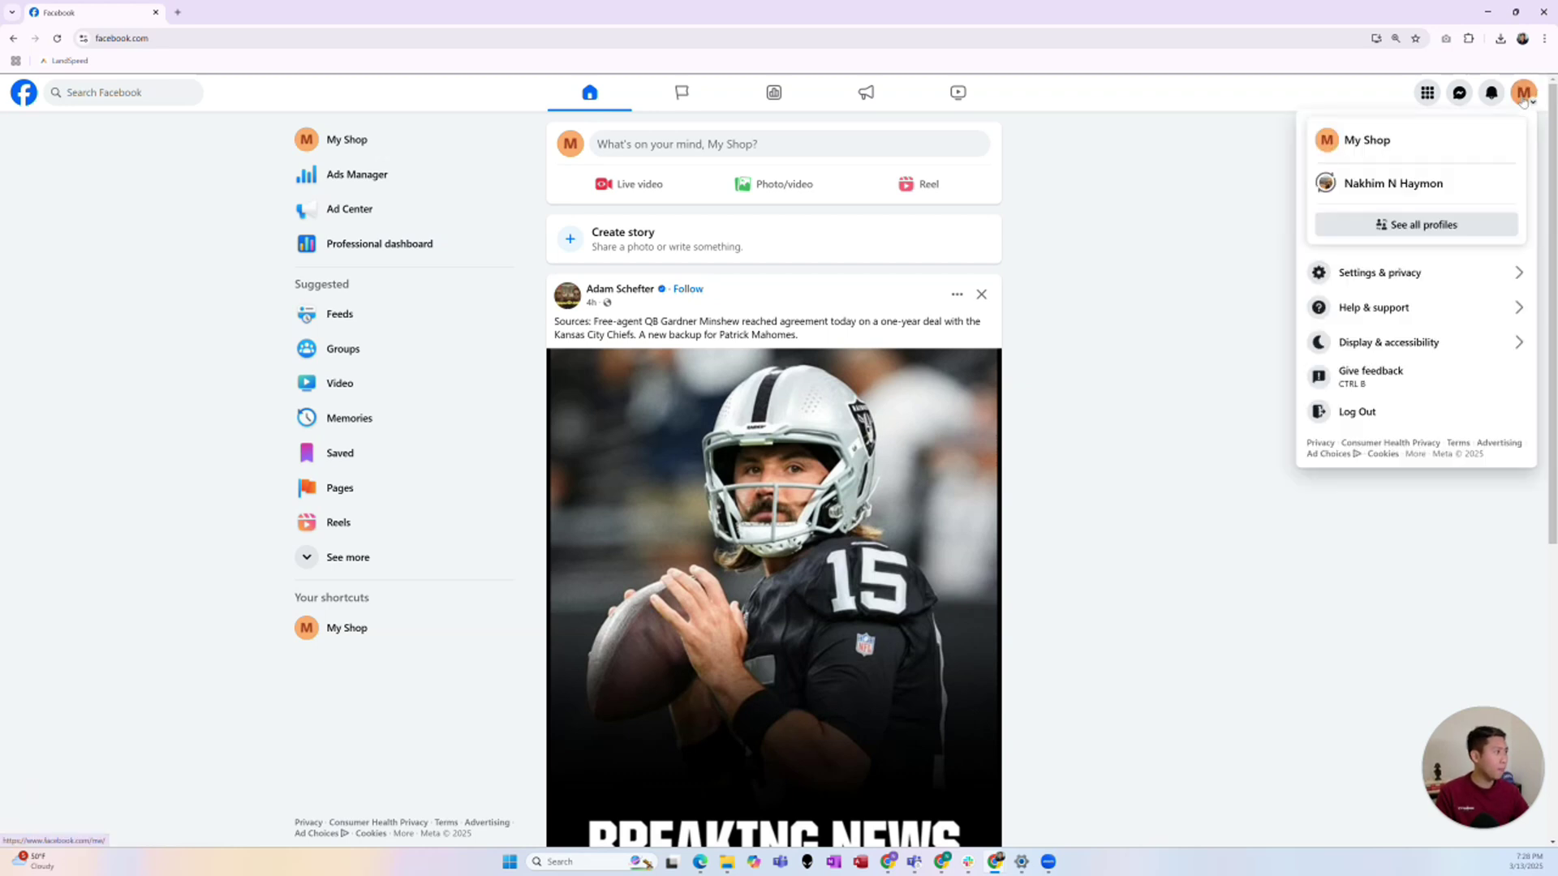
{"action": "left_click", "coordinate": [1366, 141]}
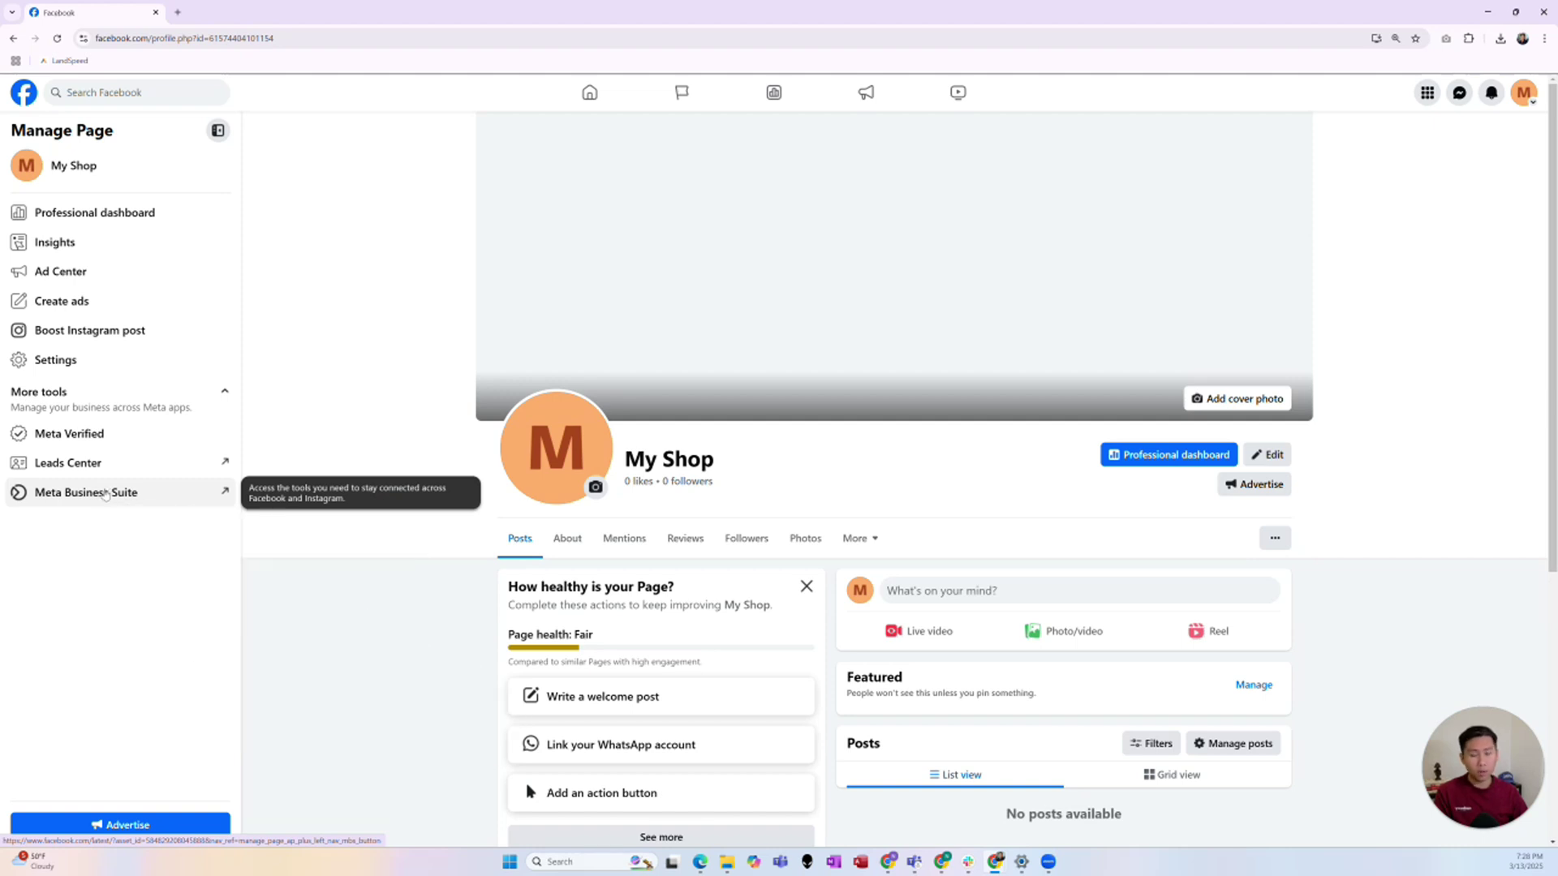
{"action": "left_click", "coordinate": [104, 493]}
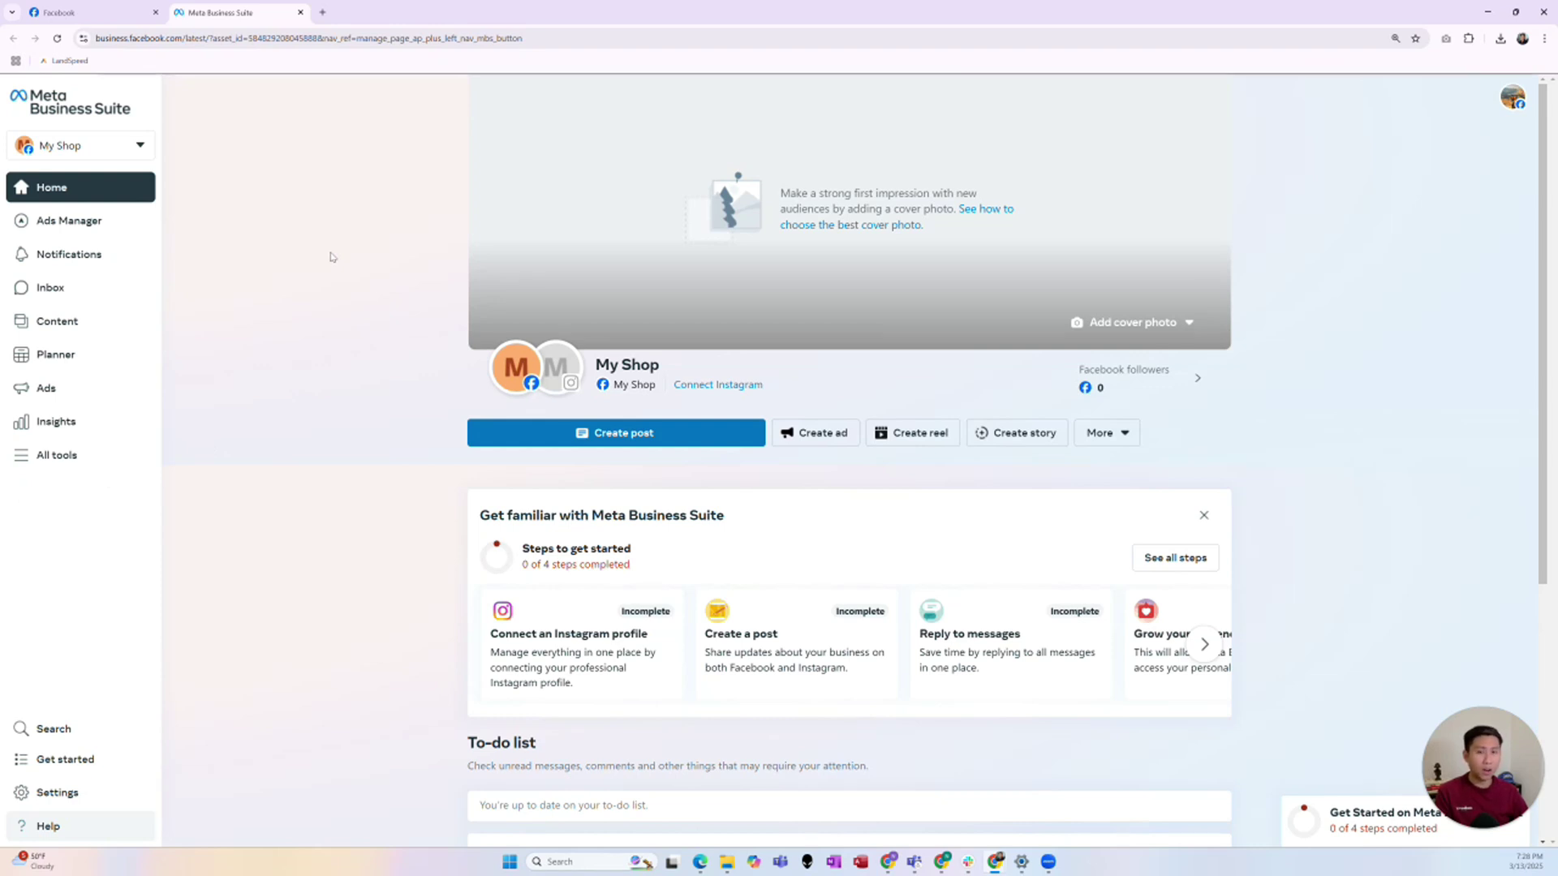
- Open the business portfolio list and start a new business portfolio
{"action": "left_click", "coordinate": [135, 148]}
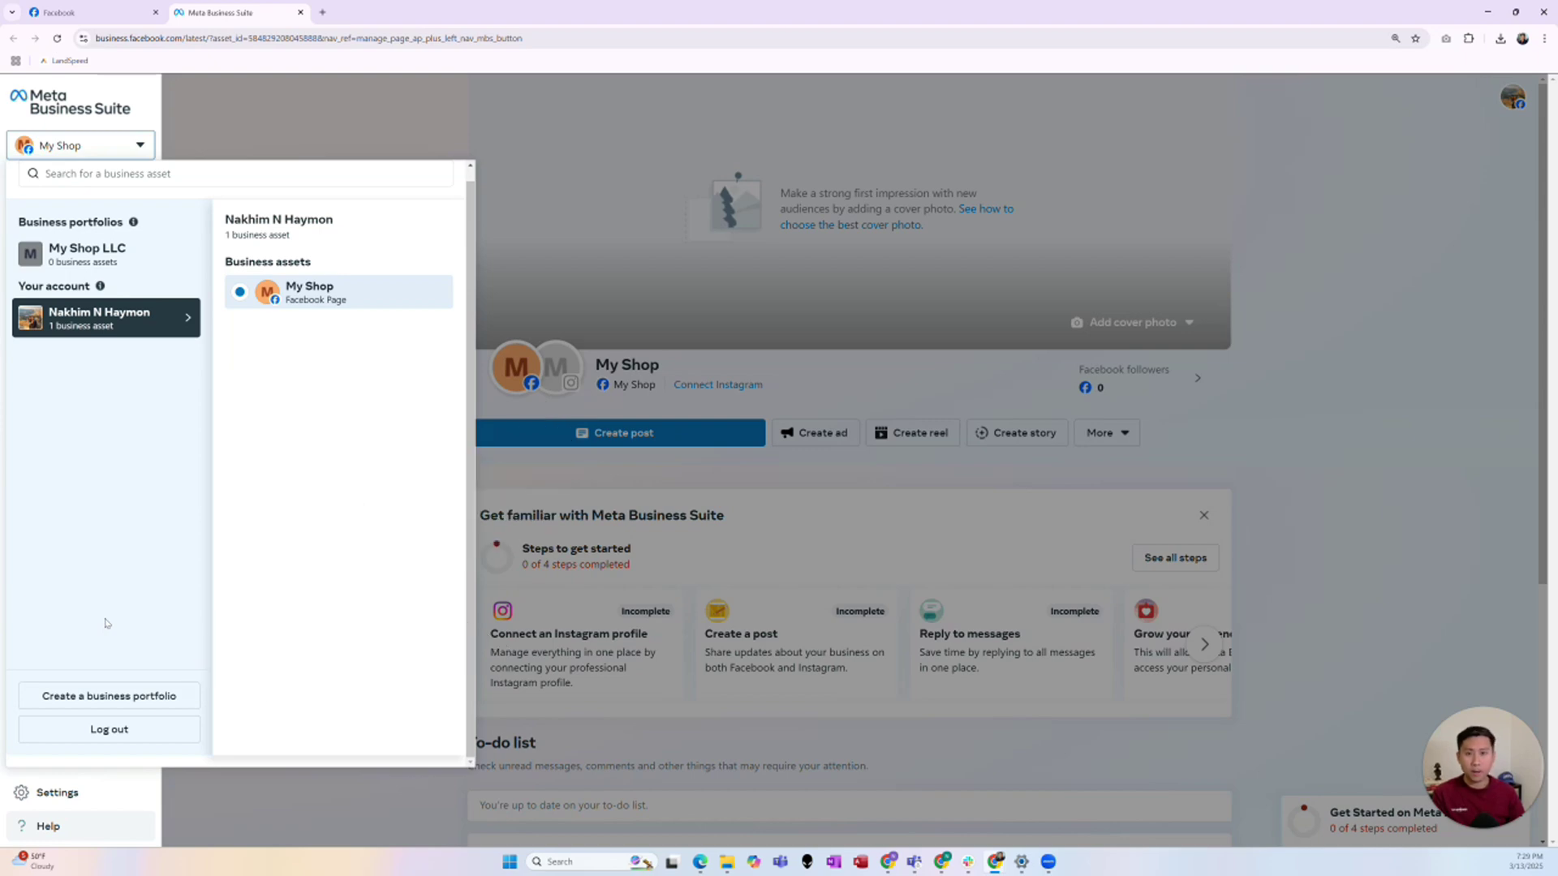
{"action": "left_click", "coordinate": [130, 696]}
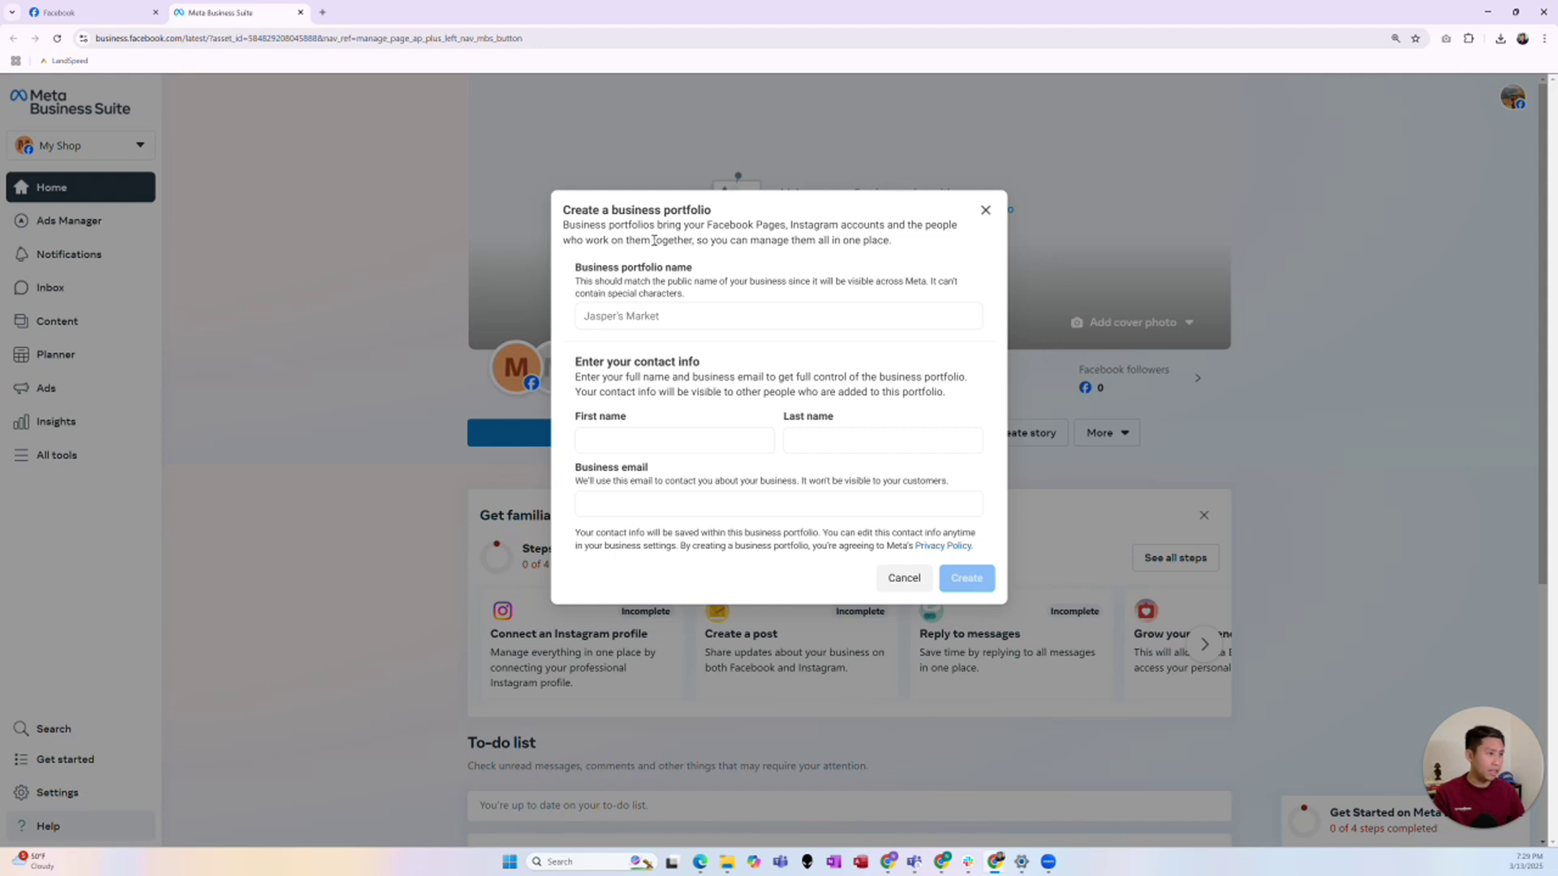
- Create the 'My Shop Inc' portfolio with the owner's first name, last name and business email
{"action": "left_click", "coordinate": [671, 317]}
{"action": "key", "text": "Escape"}
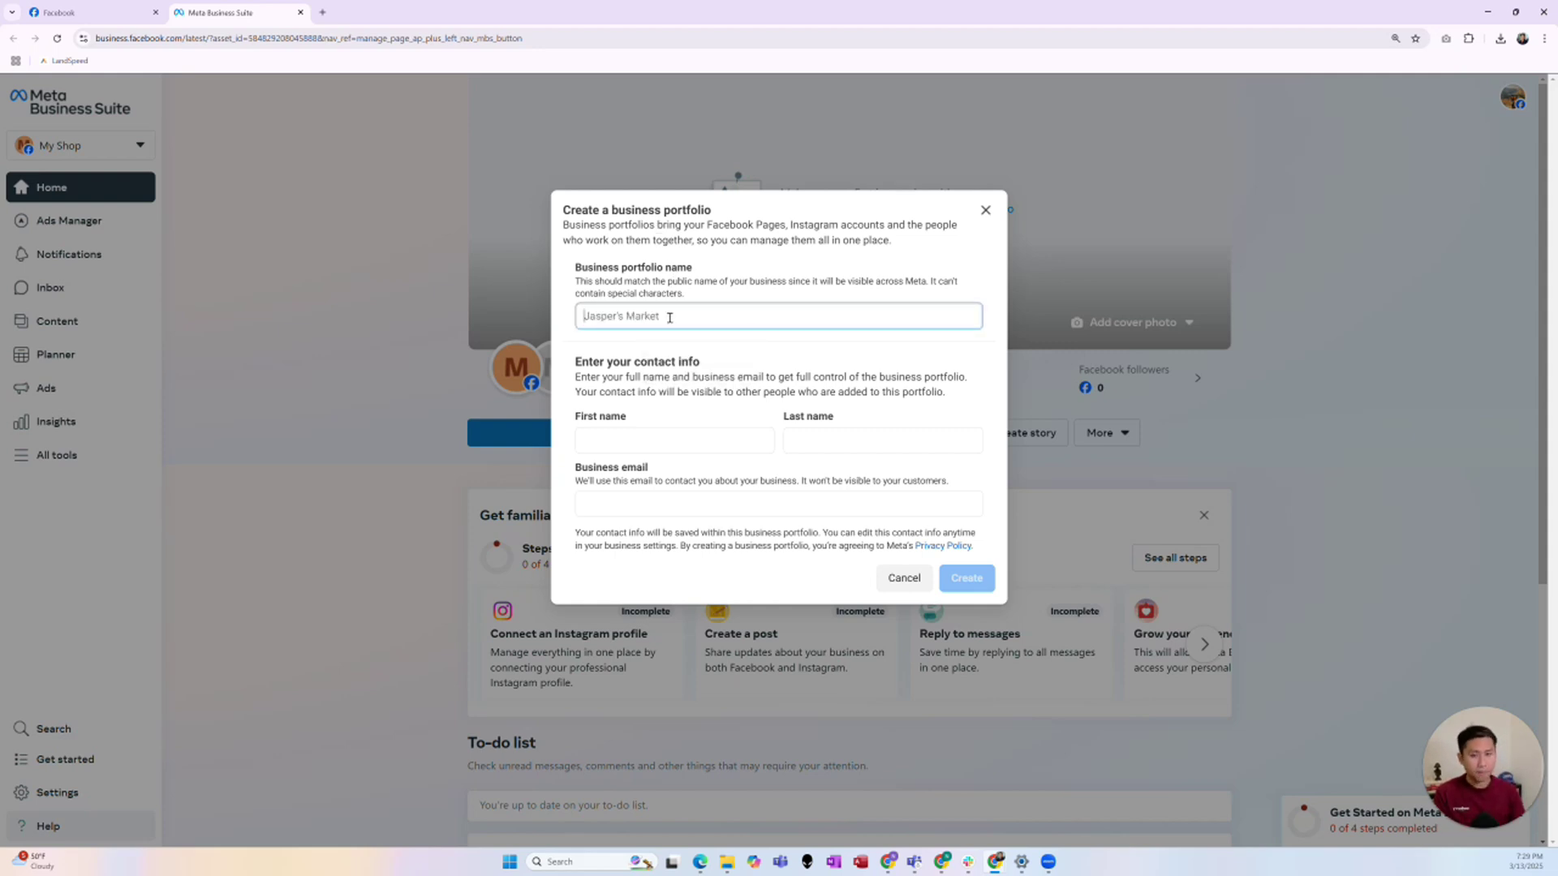
{"action": "type", "text": "My Shop"}
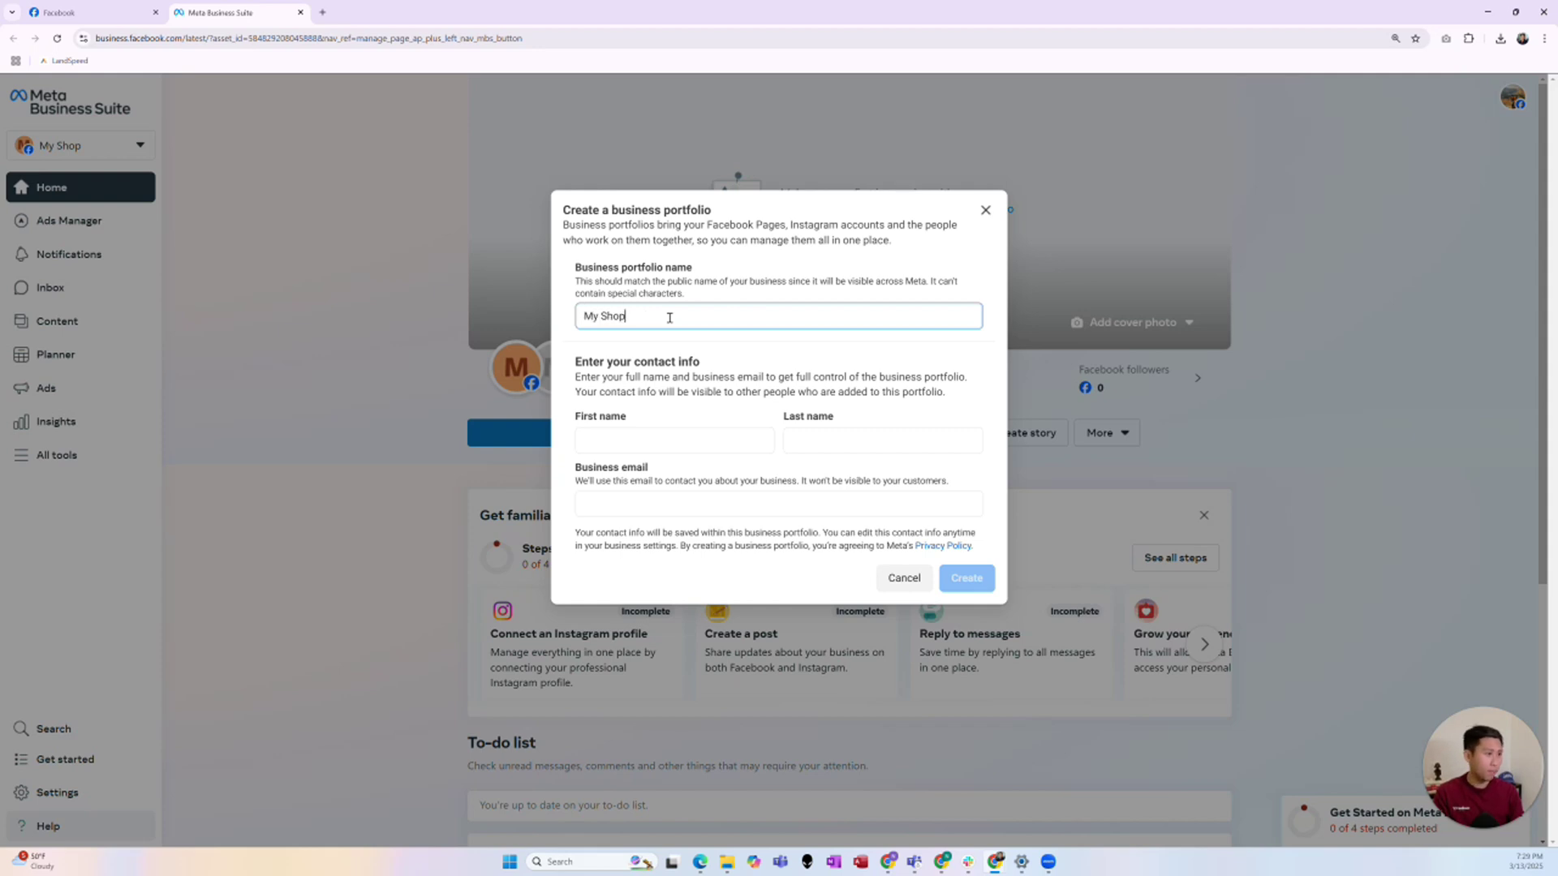
{"action": "type", "text": " Inc"}
{"action": "left_click", "coordinate": [628, 439]}
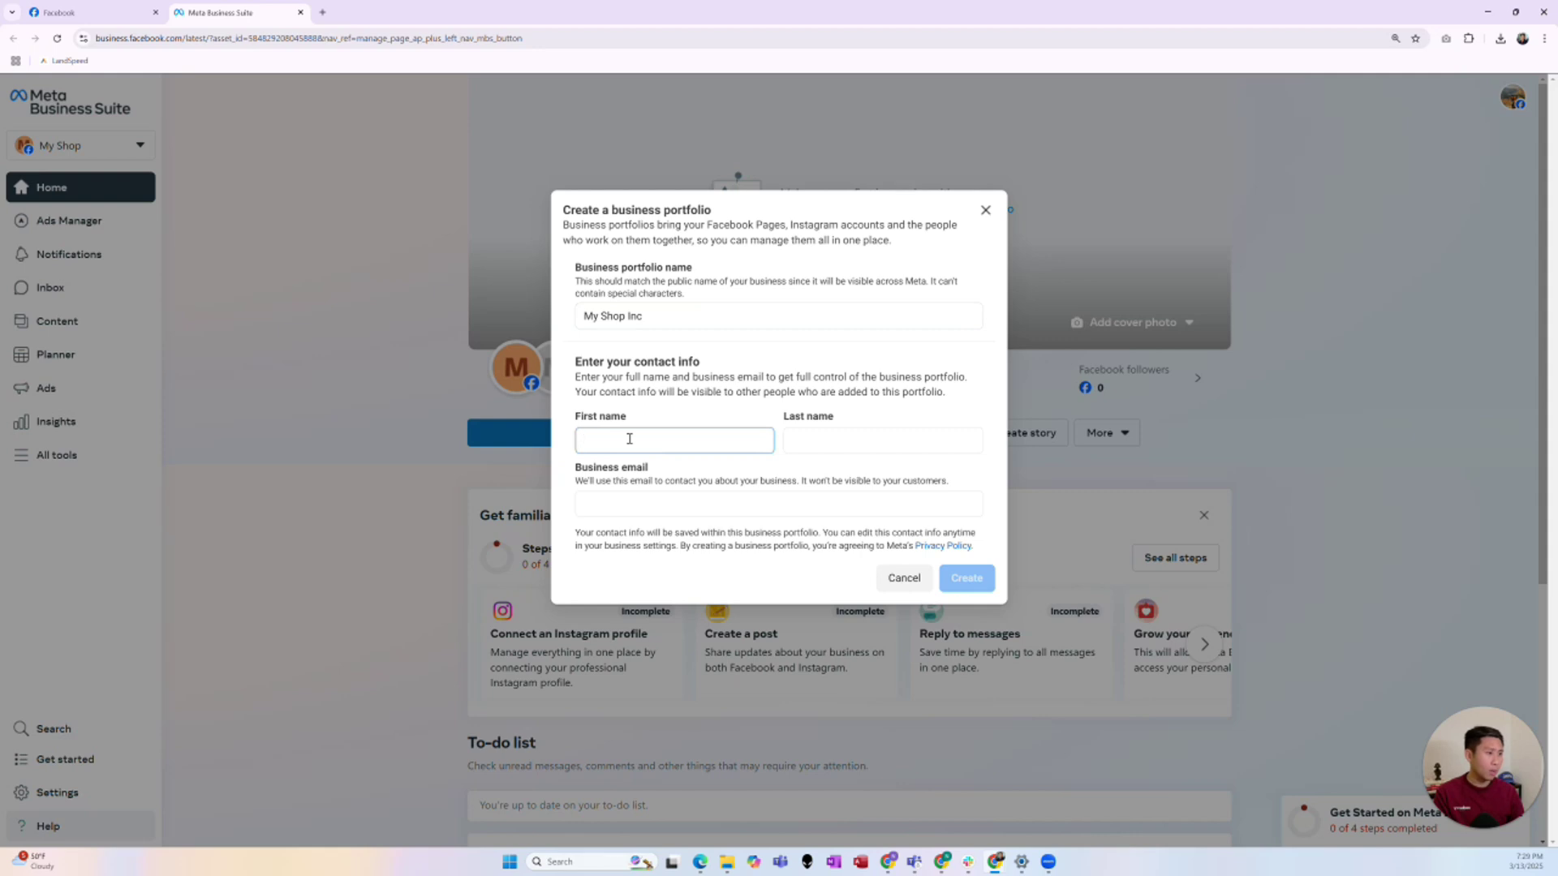
{"action": "key", "text": "Tab"}
{"action": "key", "text": "Tab"}
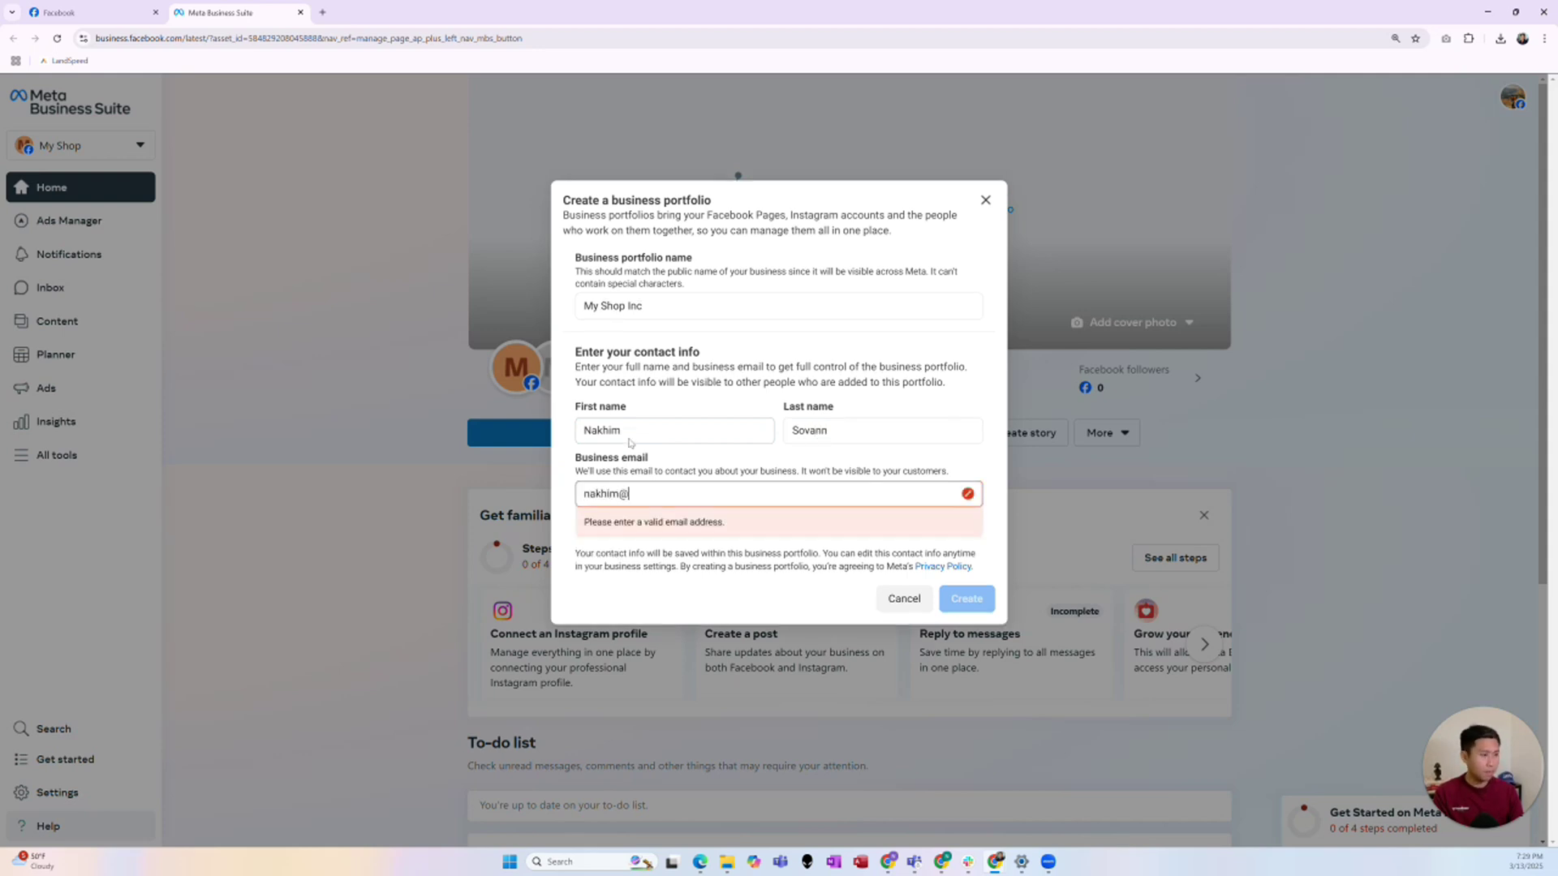
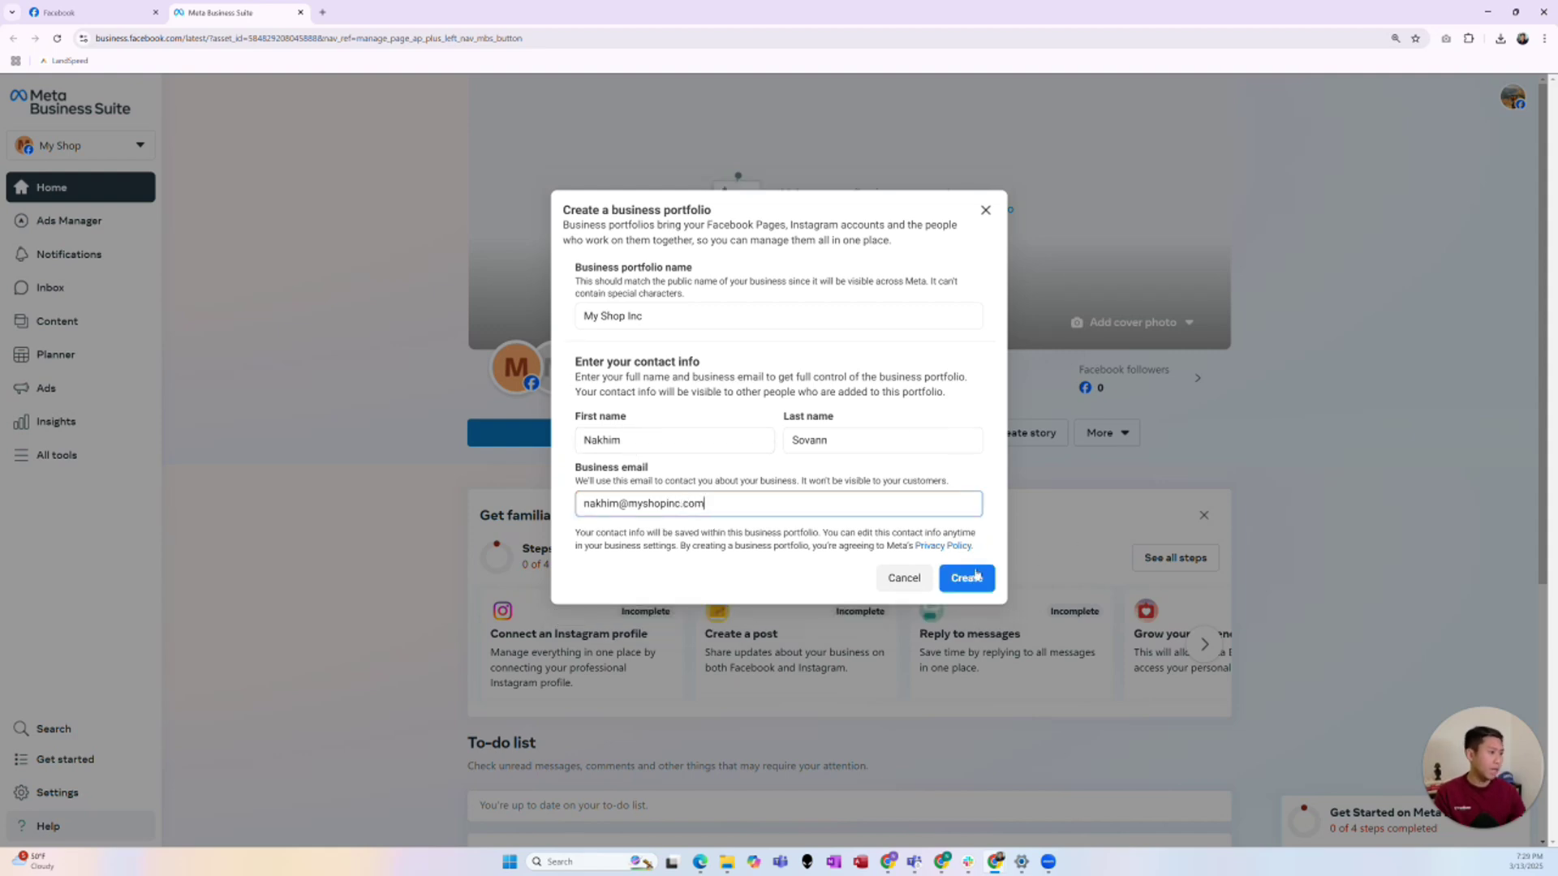
{"action": "left_click", "coordinate": [975, 586]}
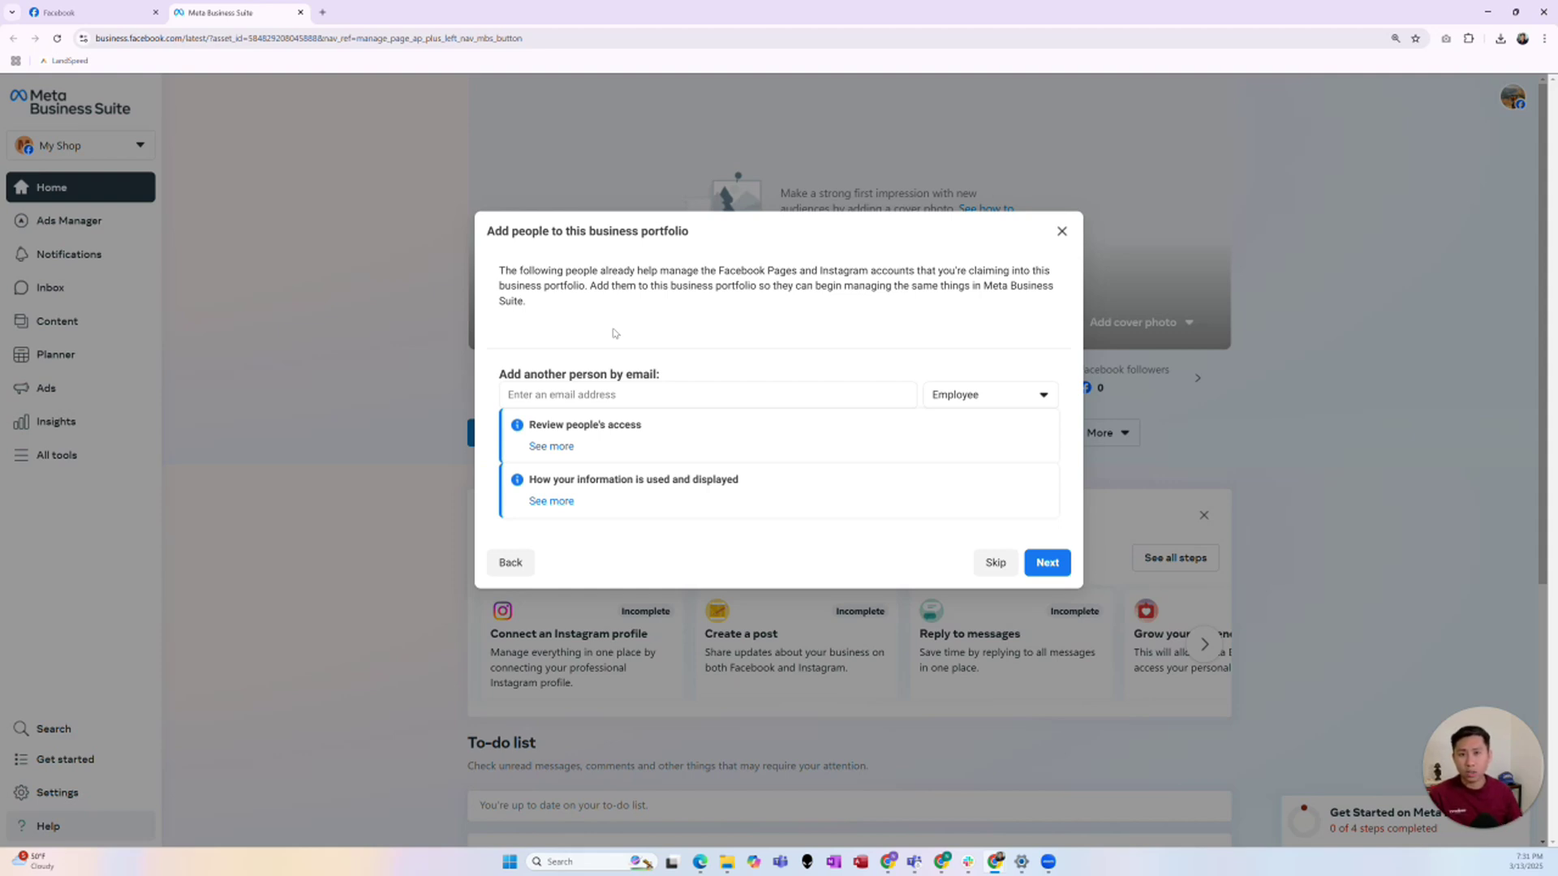
- Skip inviting people and confirm the My Shop Inc portfolio details
{"action": "left_click", "coordinate": [986, 566]}
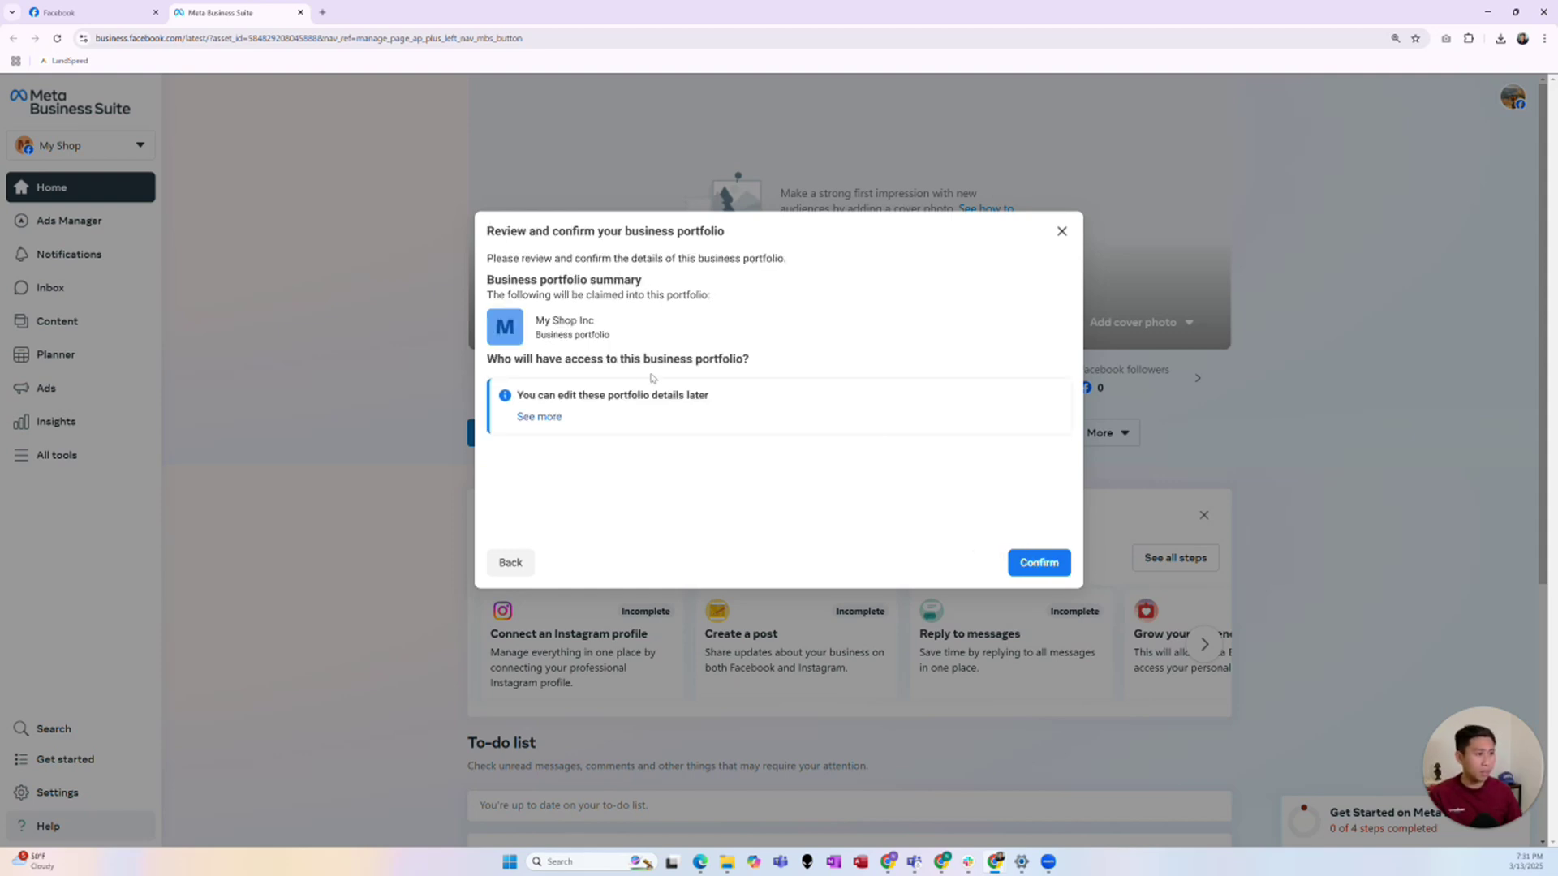
{"action": "left_click", "coordinate": [1040, 563]}
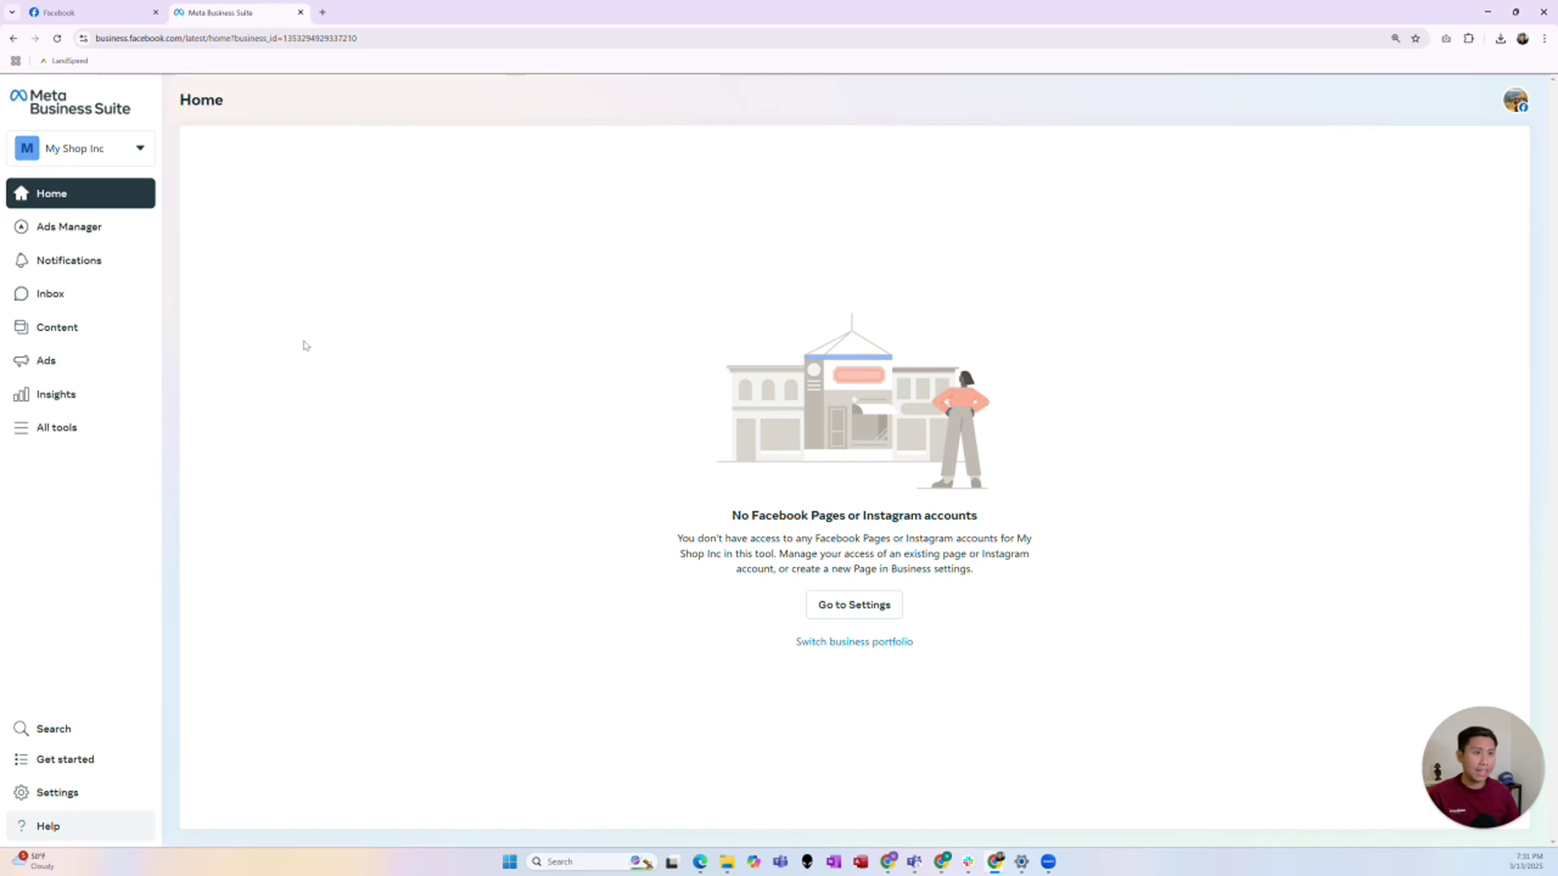
- Compare the portfolios' assets in the portfolio list and open My Shop Inc's business settings
{"action": "left_click", "coordinate": [136, 152]}
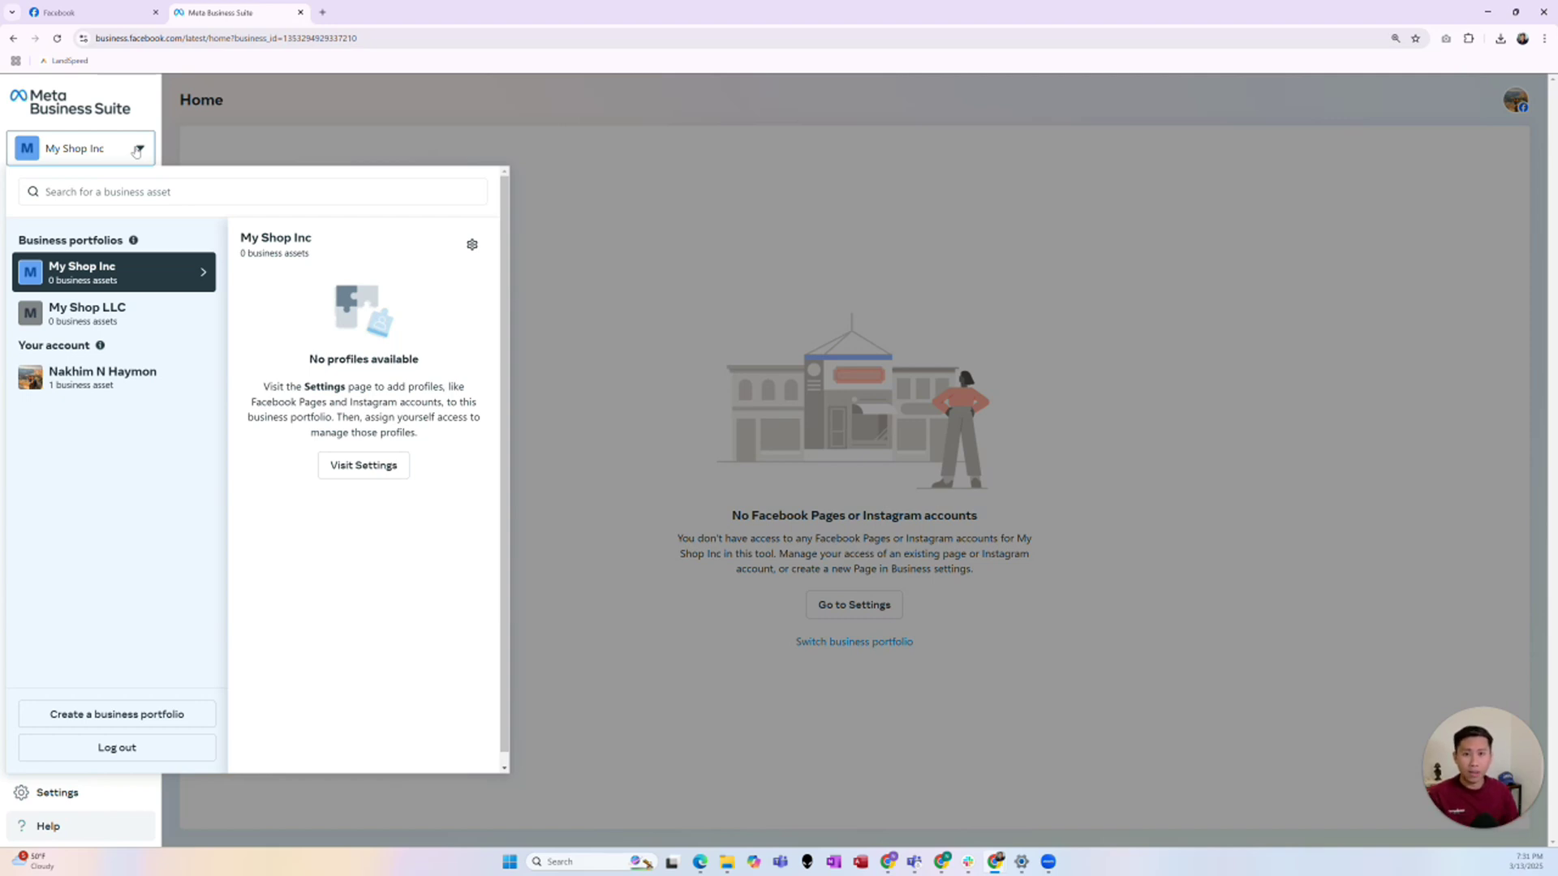
{"action": "mouse_move", "coordinate": [167, 388]}
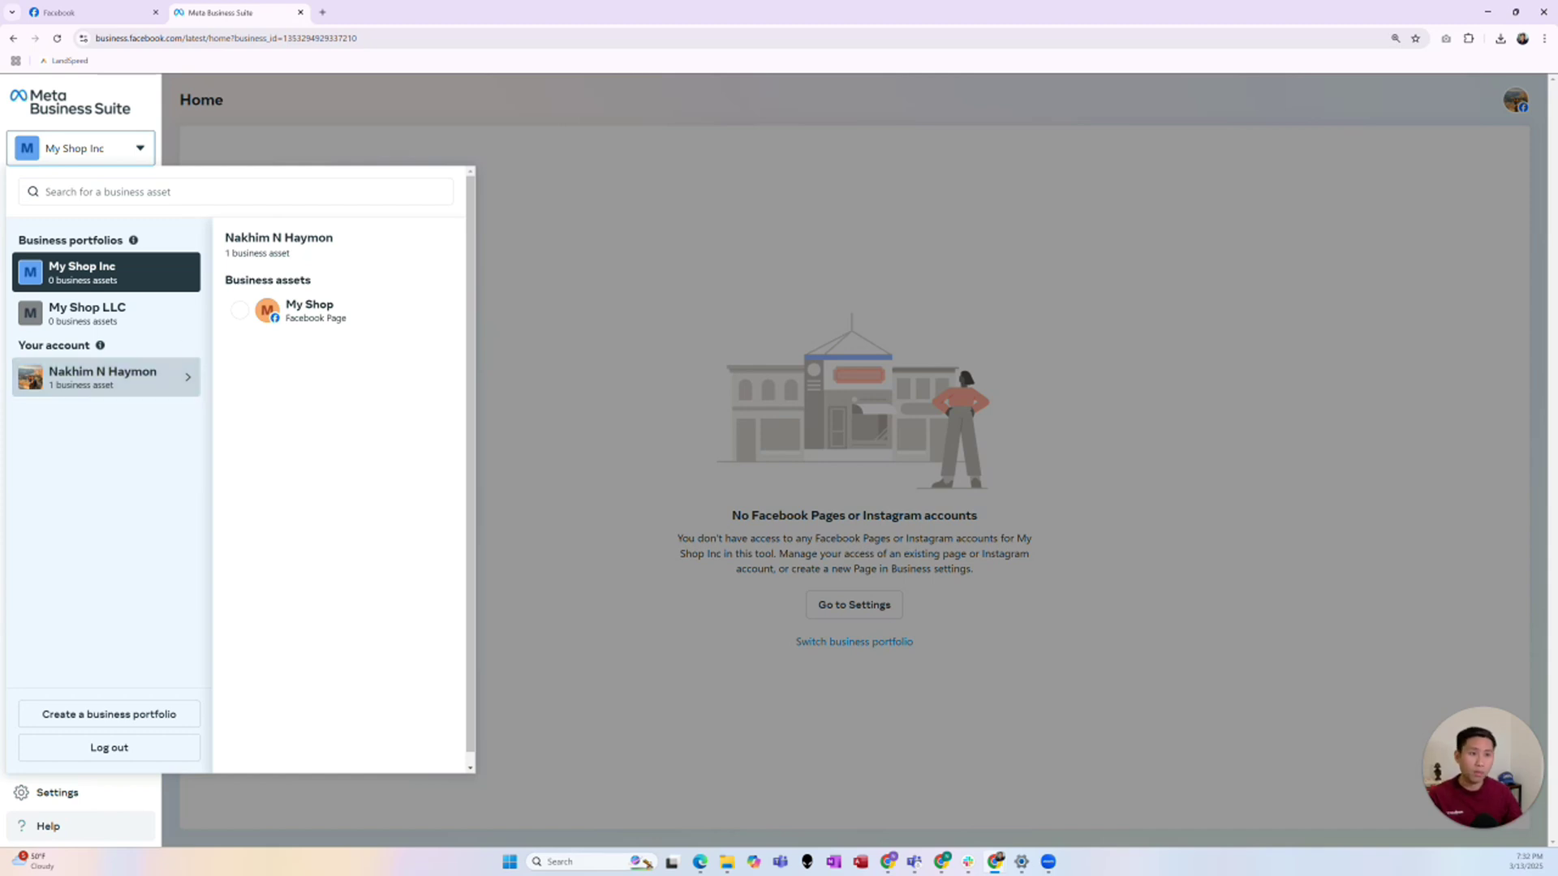
{"action": "mouse_move", "coordinate": [105, 271]}
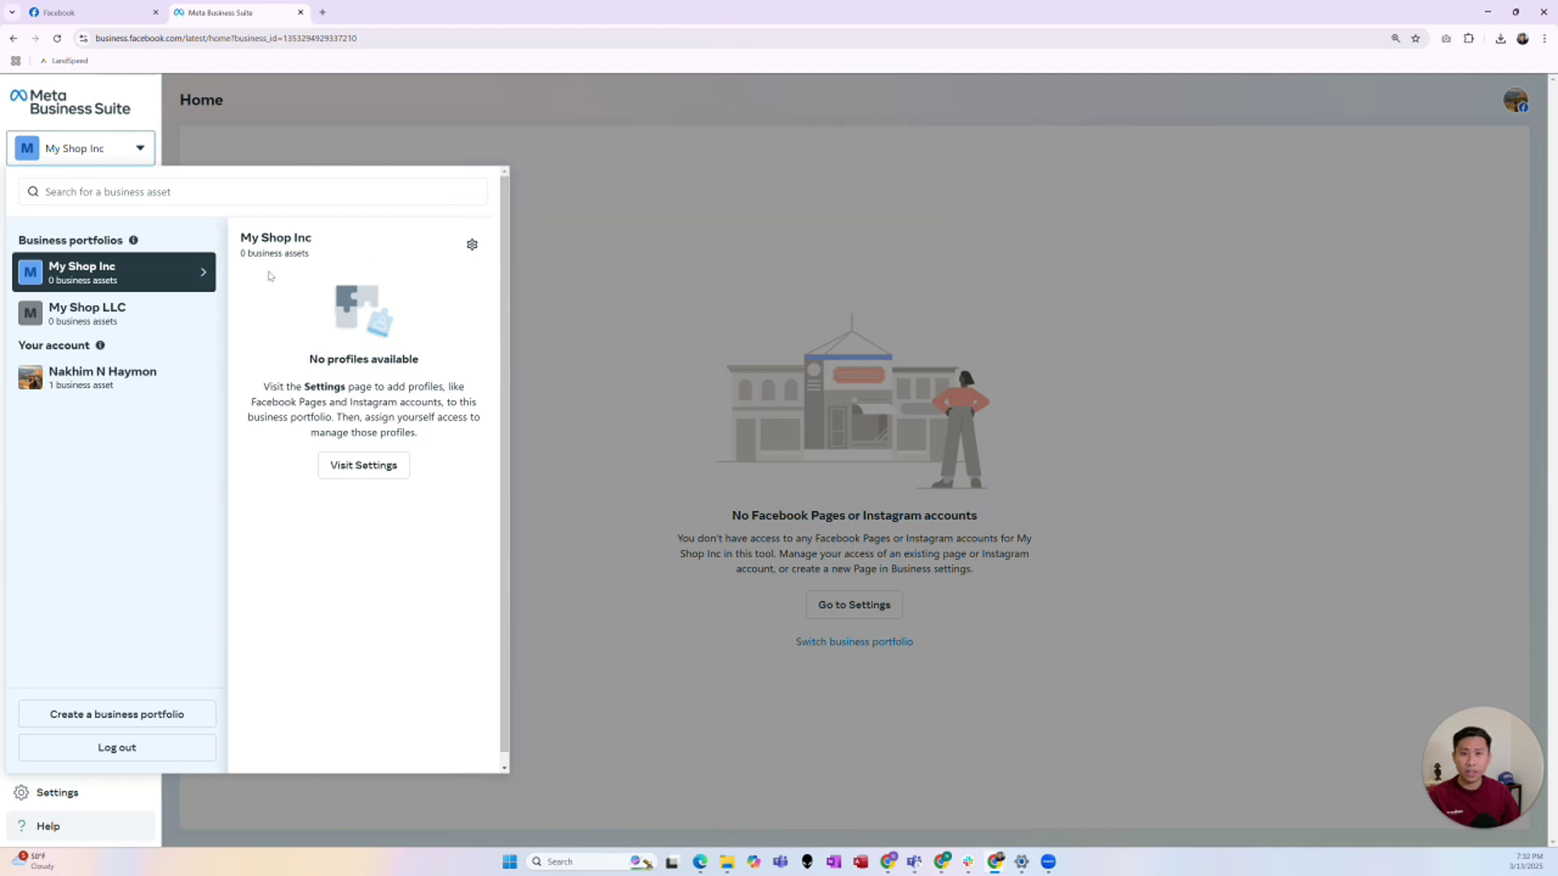
{"action": "left_click", "coordinate": [473, 245]}
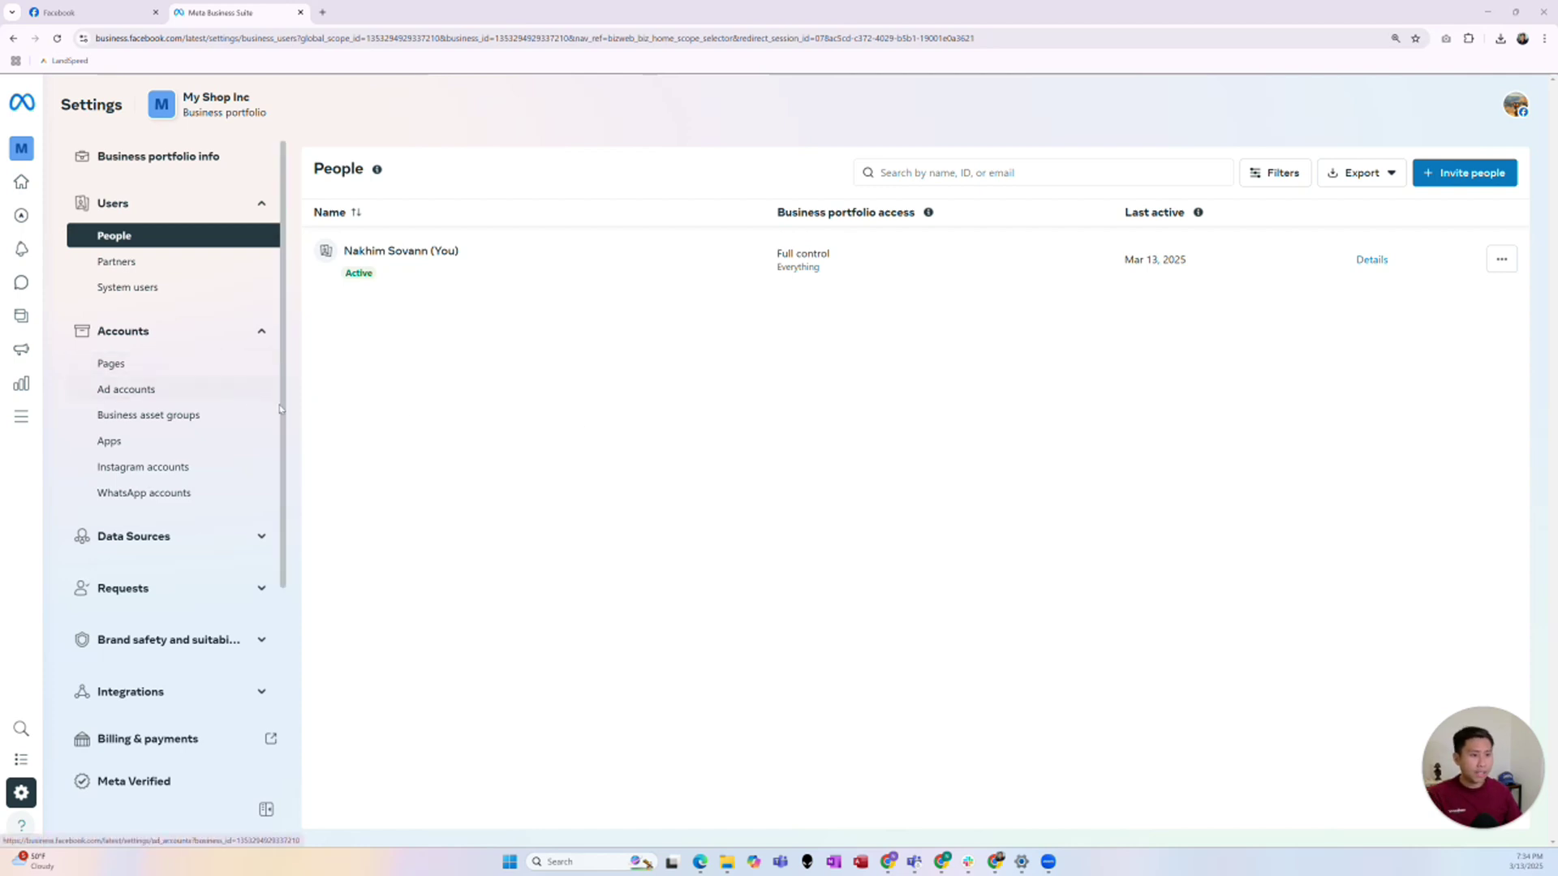
- Browse Data Sources and Partners, then show the Add options under Accounts > Pages
{"action": "left_click", "coordinate": [261, 537]}
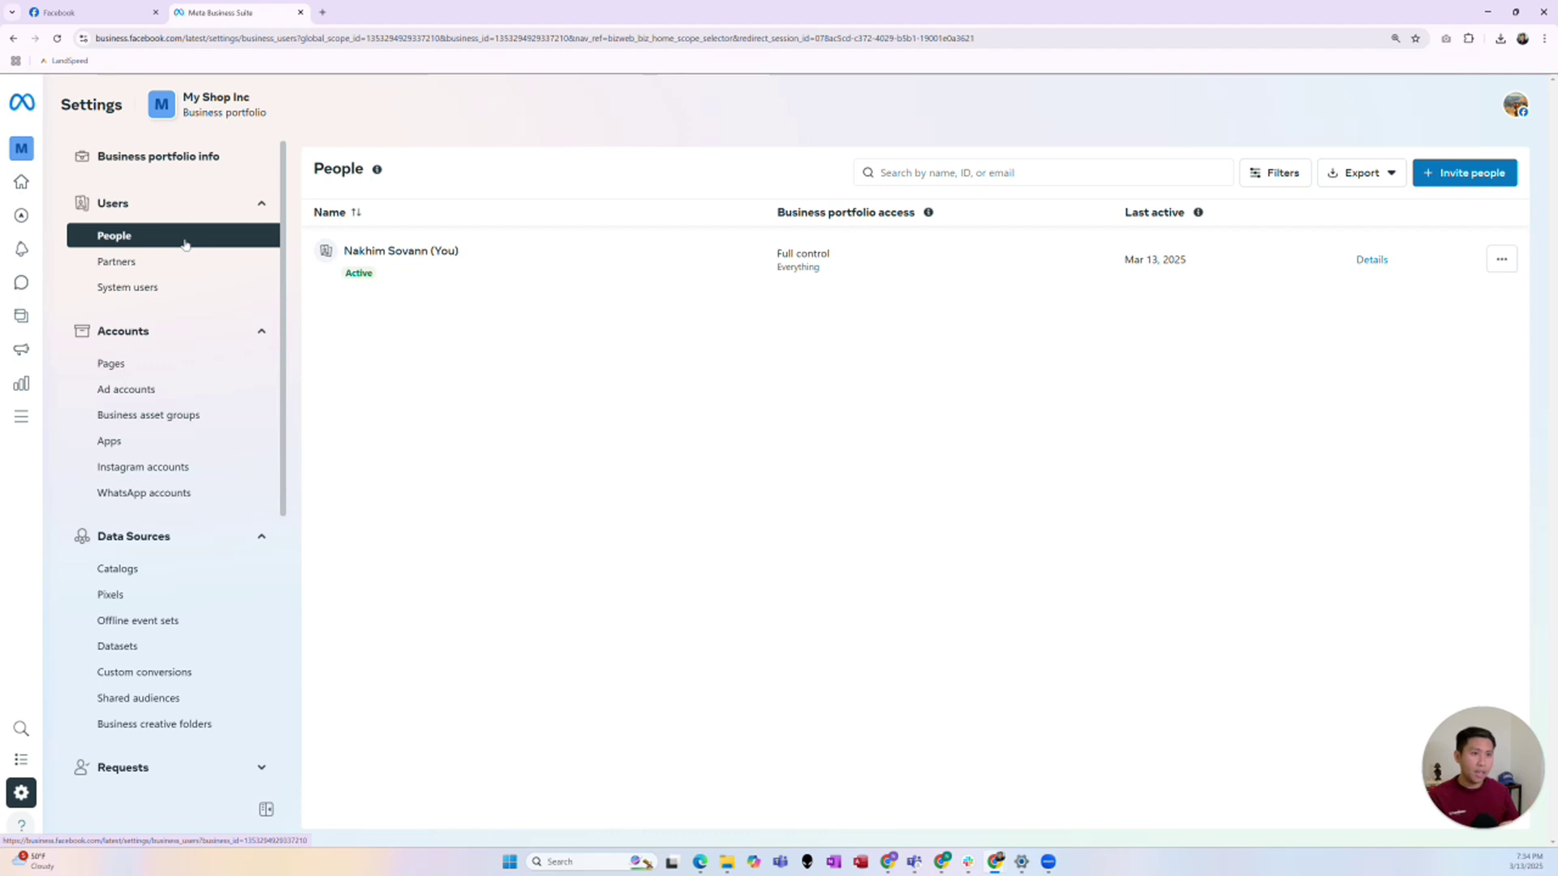
{"action": "left_click", "coordinate": [220, 260]}
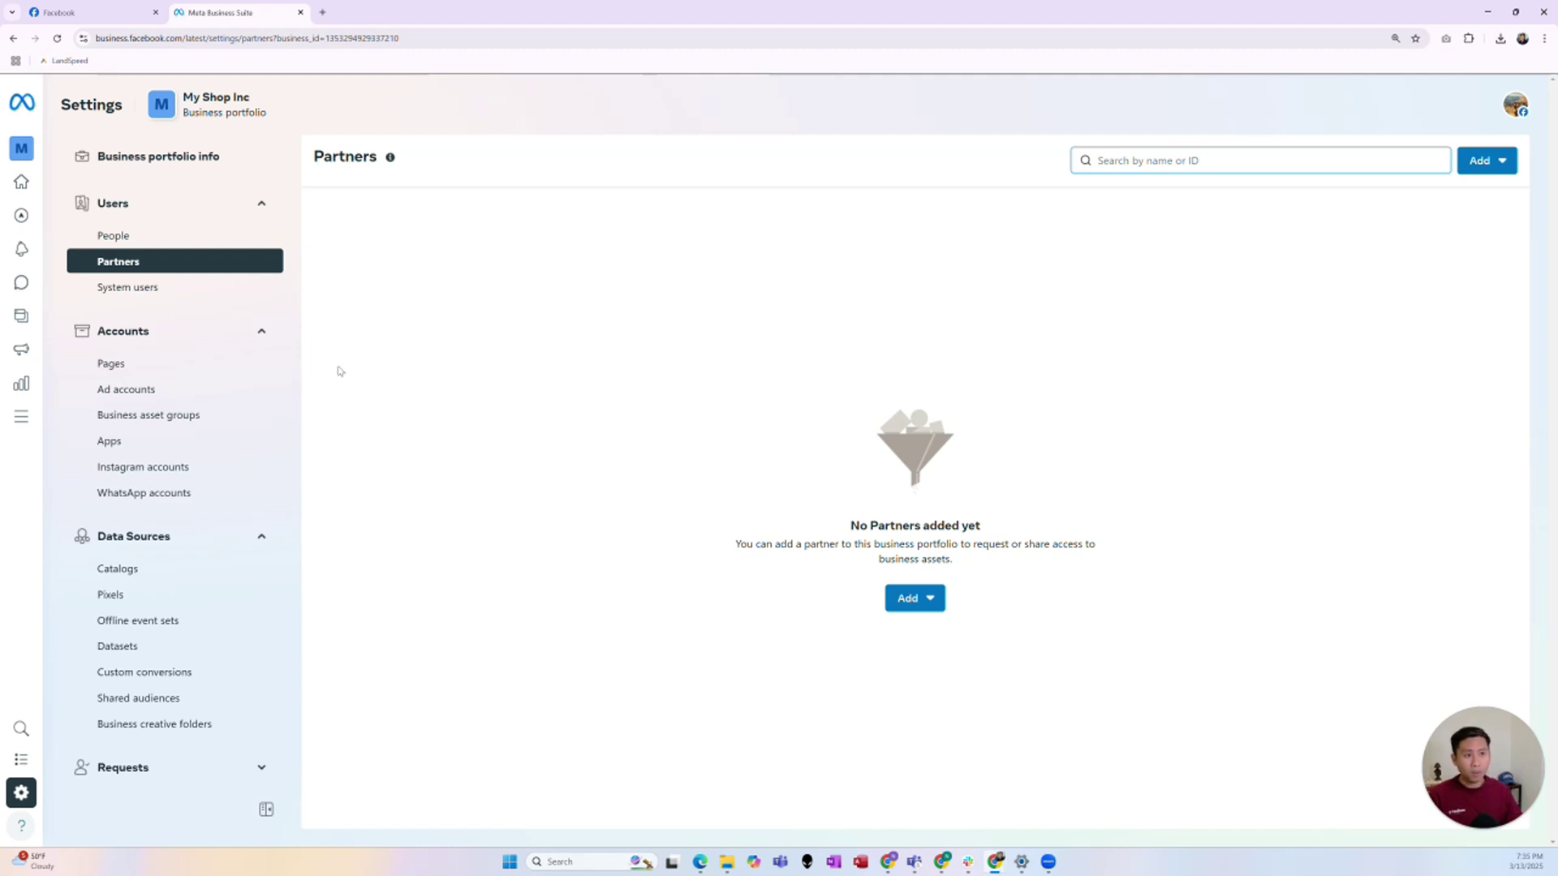
{"action": "left_click", "coordinate": [221, 372]}
{"action": "left_click", "coordinate": [915, 653]}
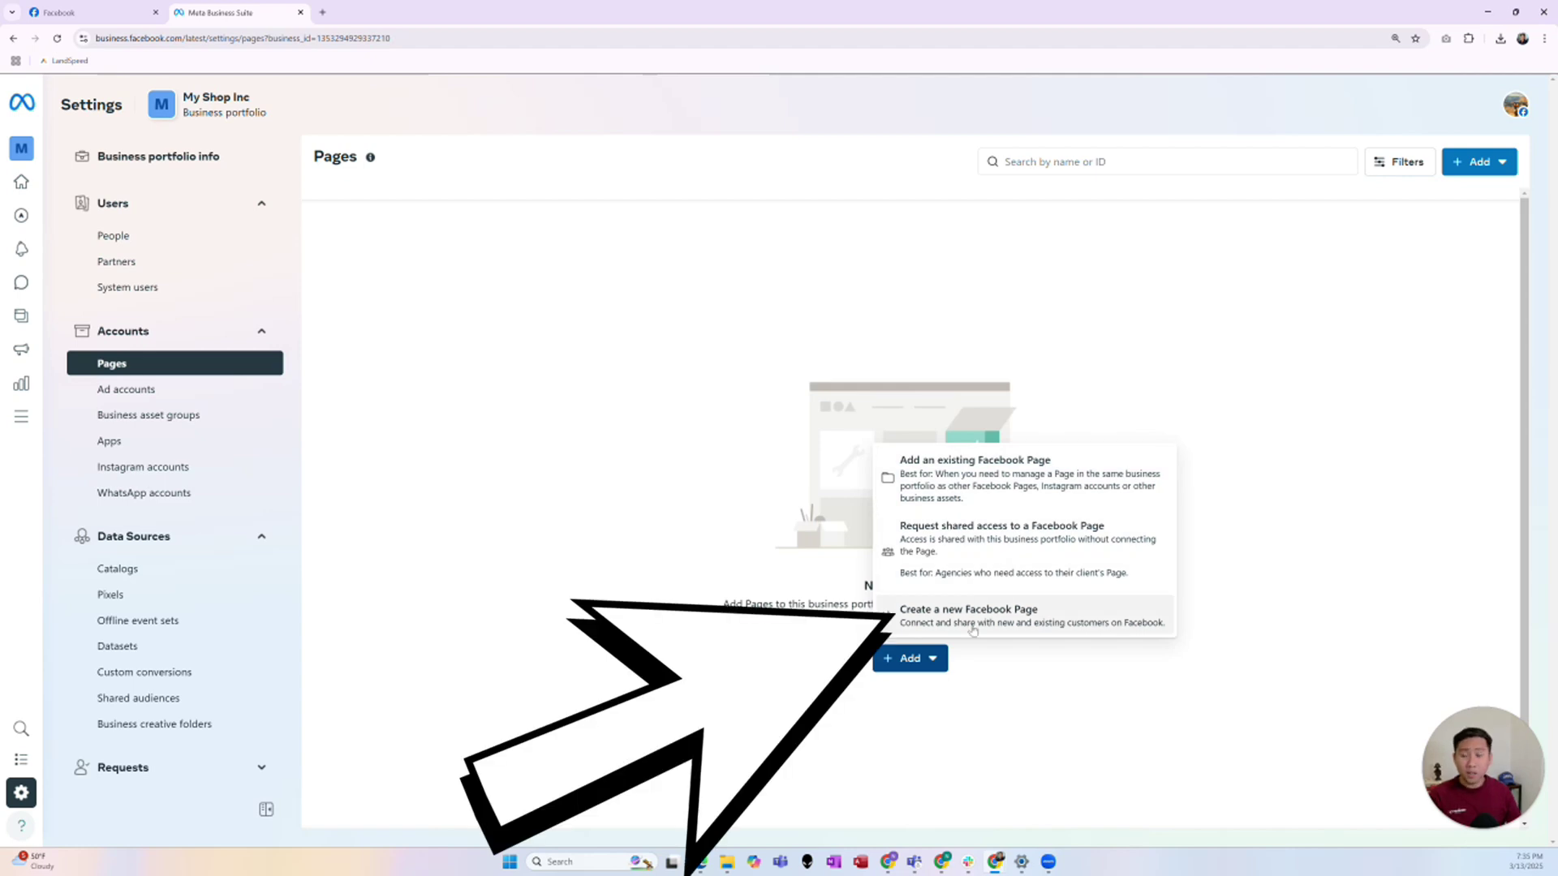
- Add the existing My Shop Facebook Page to the portfolio, accepting the terms of service
{"action": "left_click", "coordinate": [1030, 502]}
{"action": "left_click", "coordinate": [767, 316]}
{"action": "type", "text": "My"}
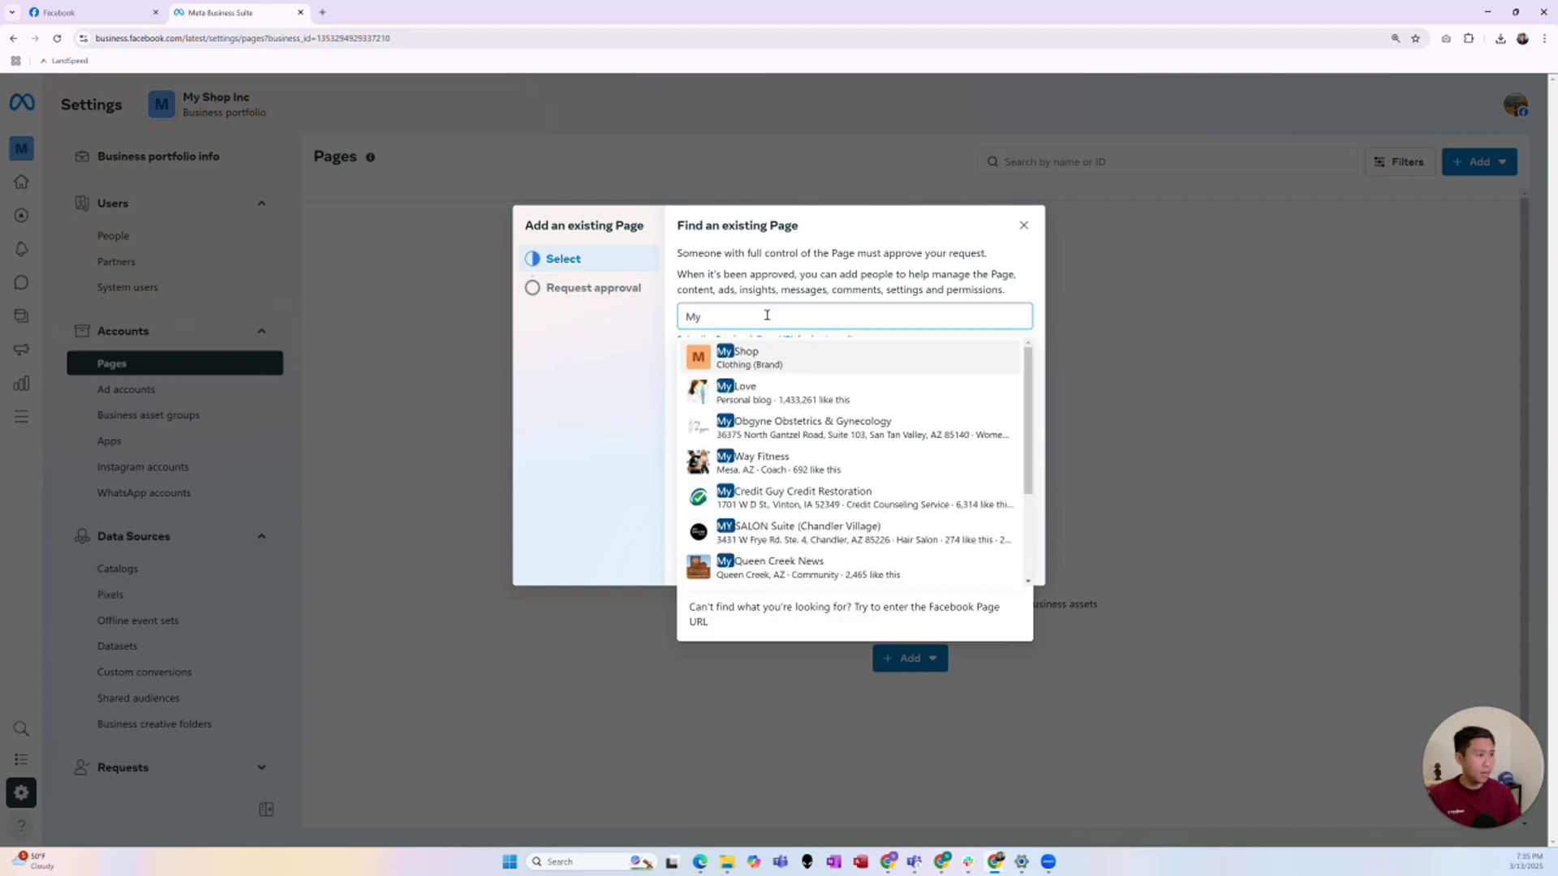
{"action": "left_click", "coordinate": [848, 358]}
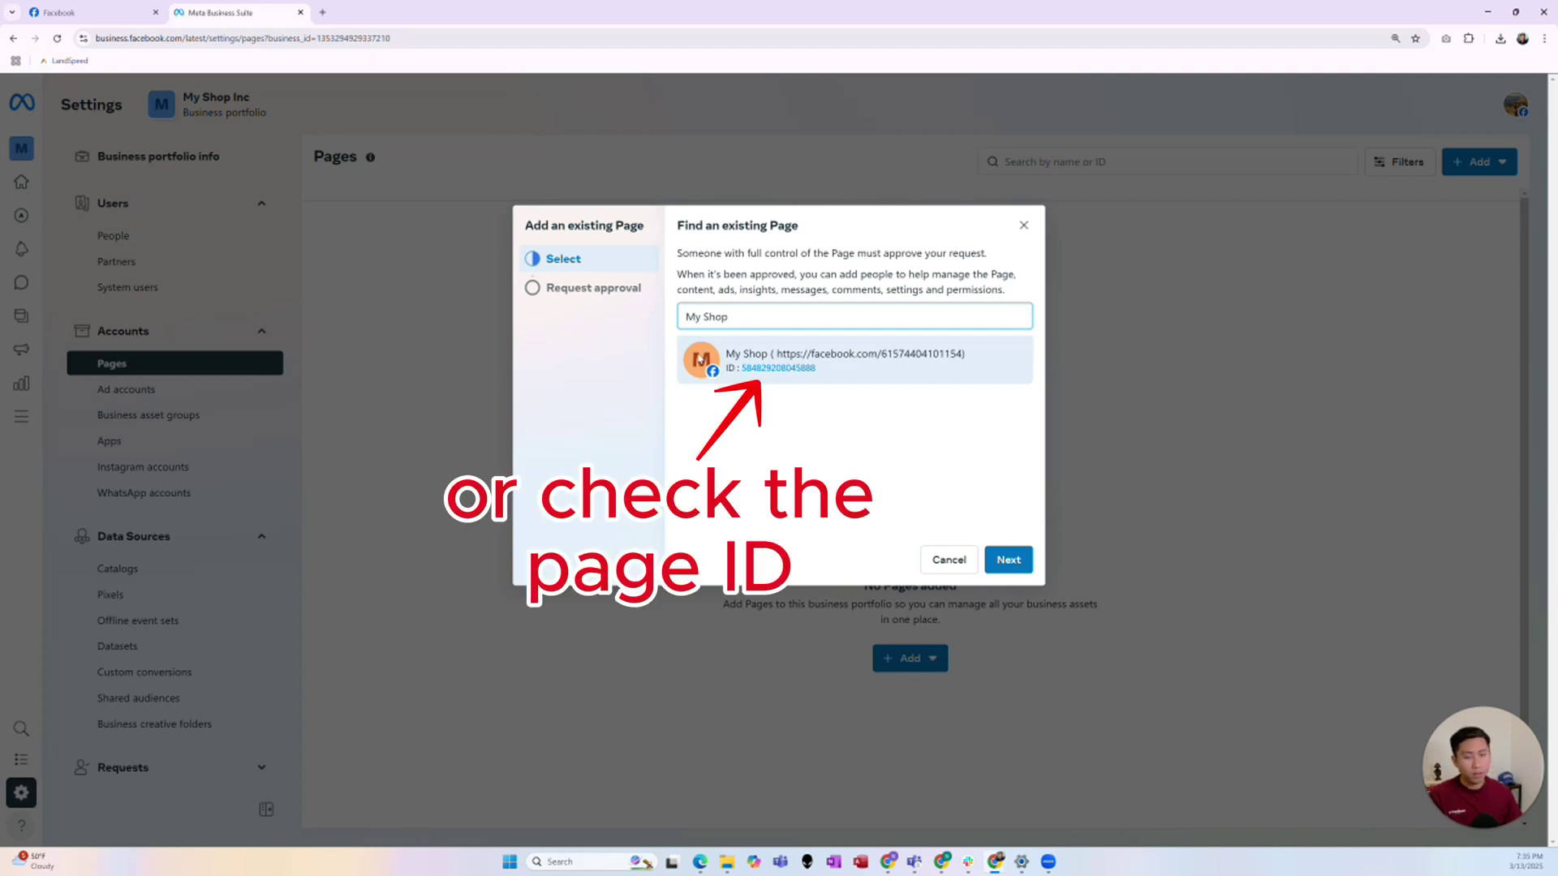
{"action": "left_click", "coordinate": [1007, 561]}
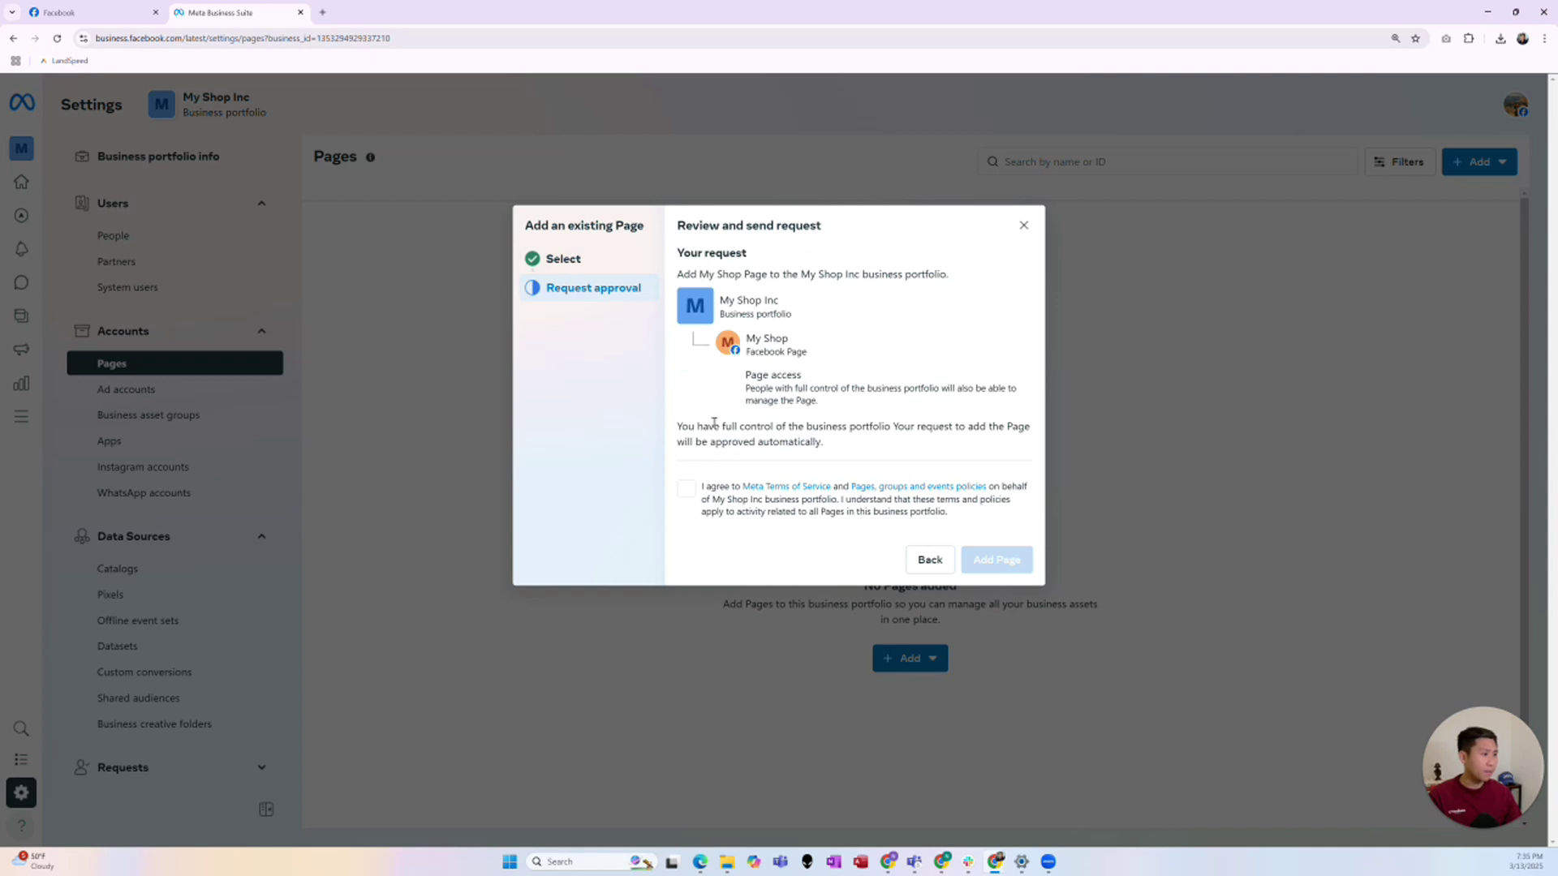
{"action": "left_click", "coordinate": [686, 489]}
{"action": "left_click", "coordinate": [1016, 562]}
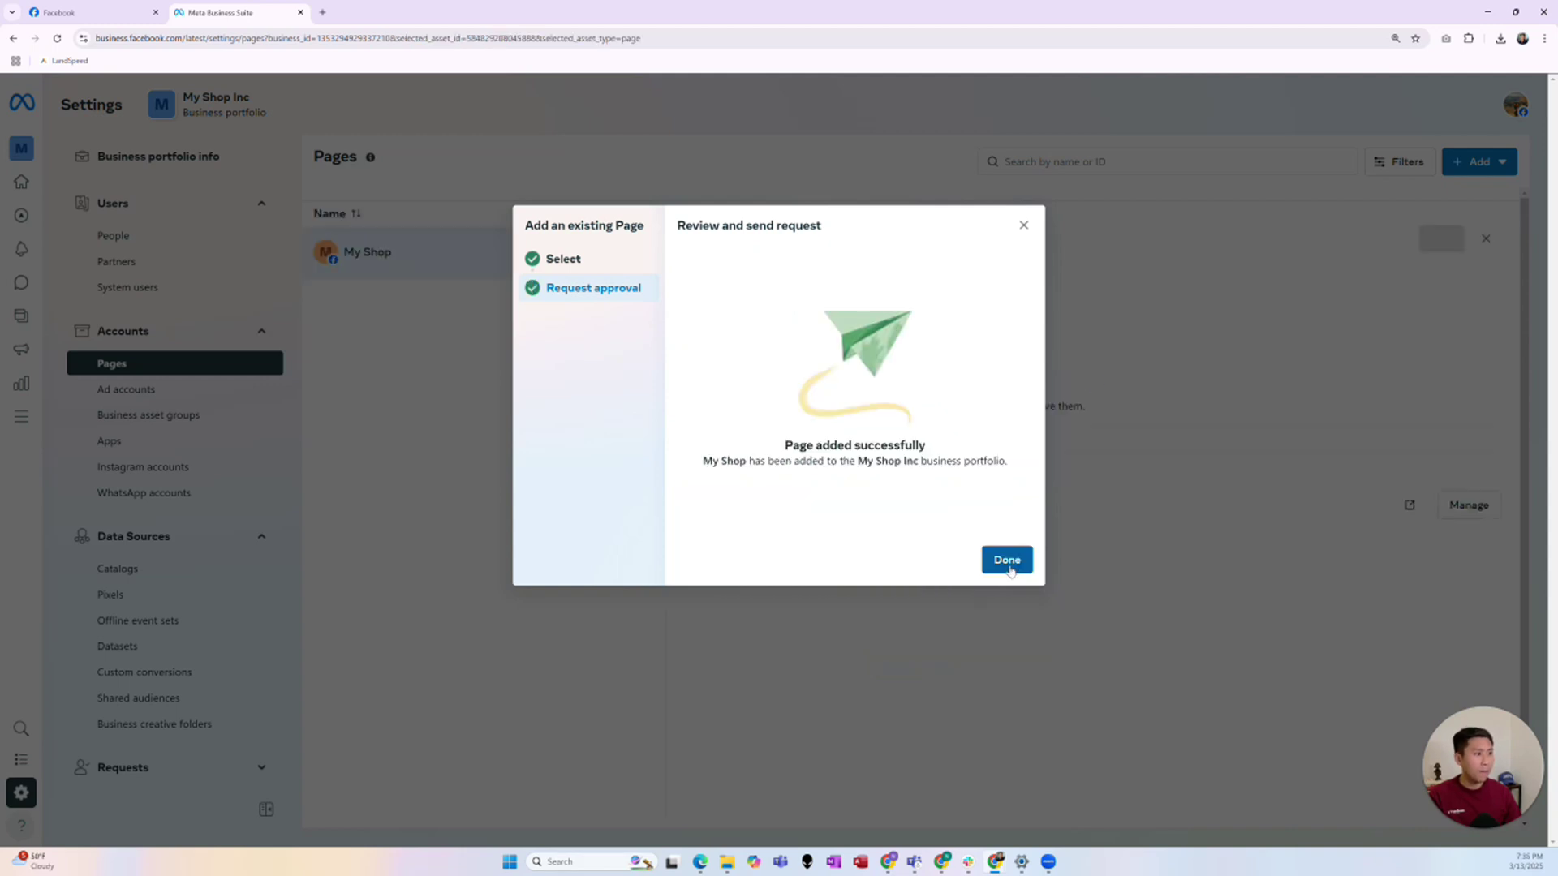
{"action": "left_click", "coordinate": [1007, 560]}
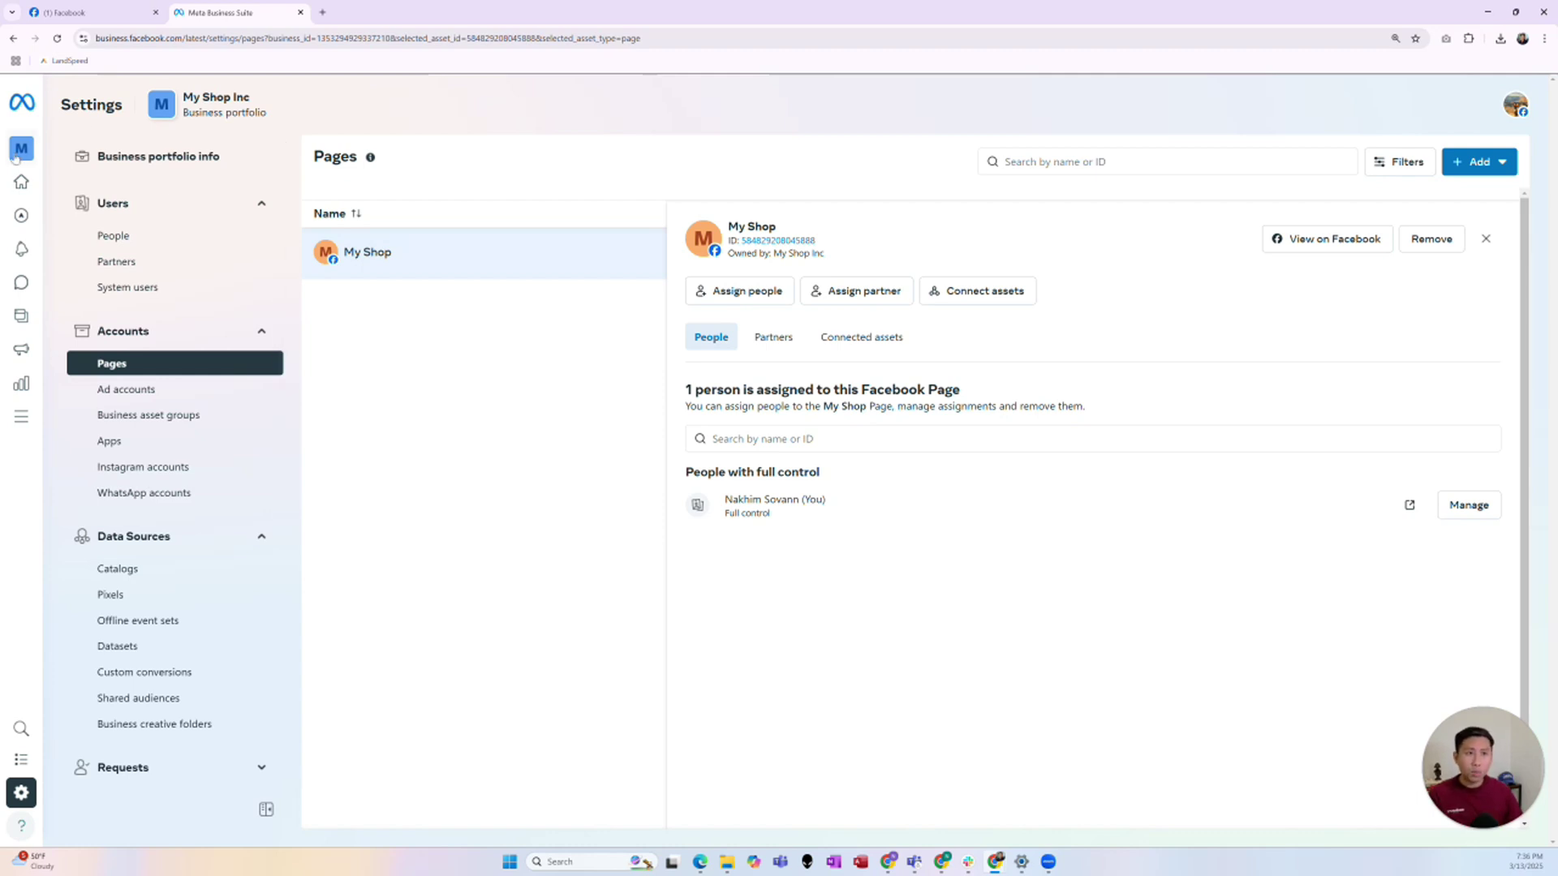
- Reload and recheck the portfolio list to verify My Shop Inc shows 1 business asset
{"action": "mouse_move", "coordinate": [21, 158]}
{"action": "left_click", "coordinate": [122, 148]}
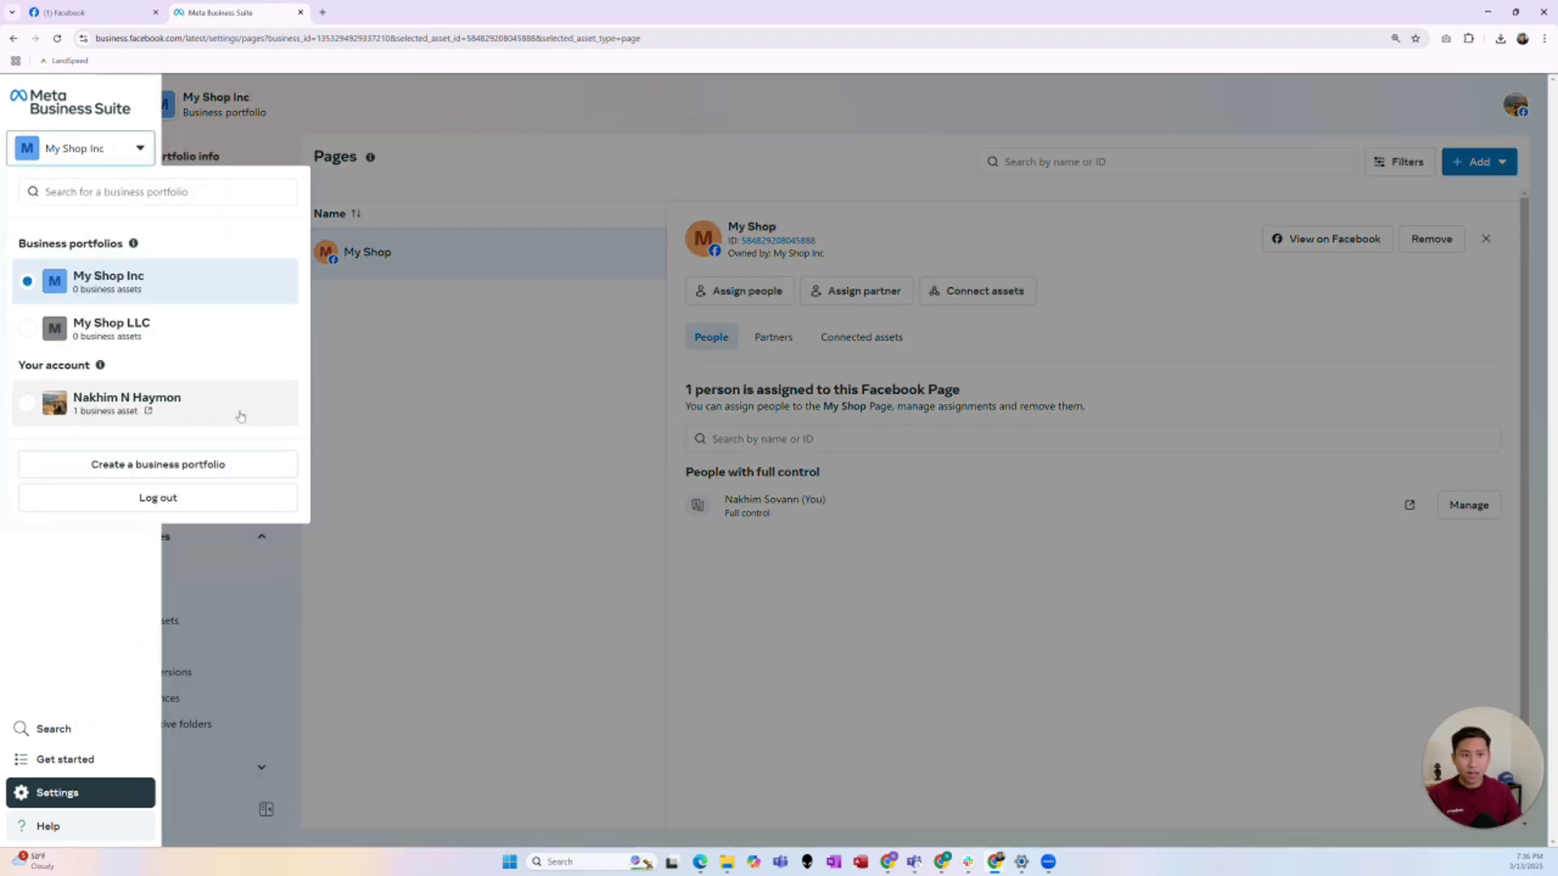
{"action": "left_click", "coordinate": [56, 39]}
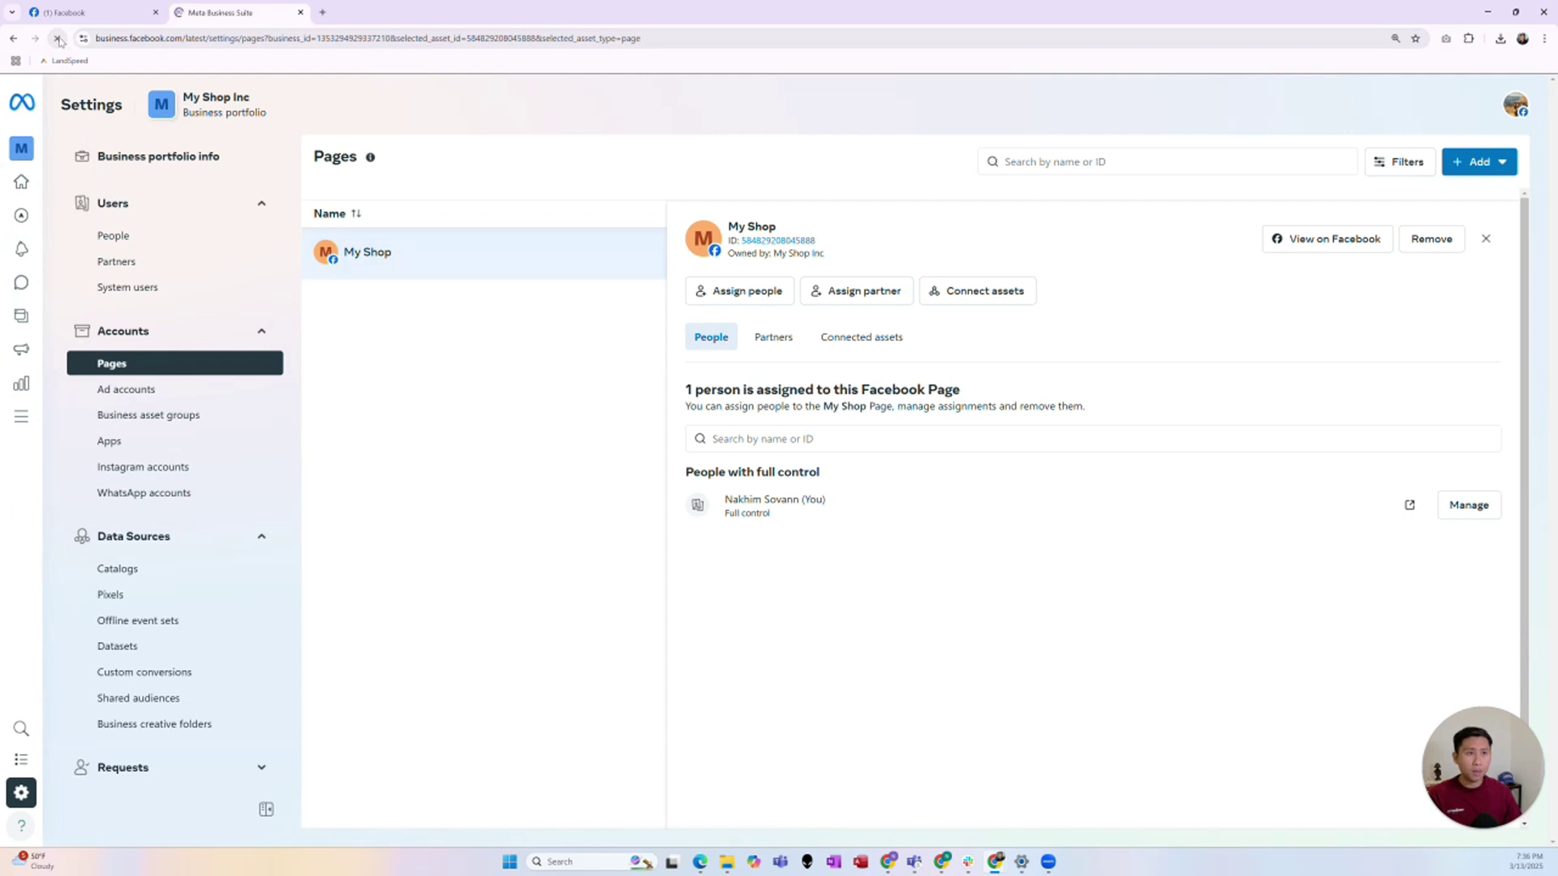
{"action": "left_click", "coordinate": [117, 150]}
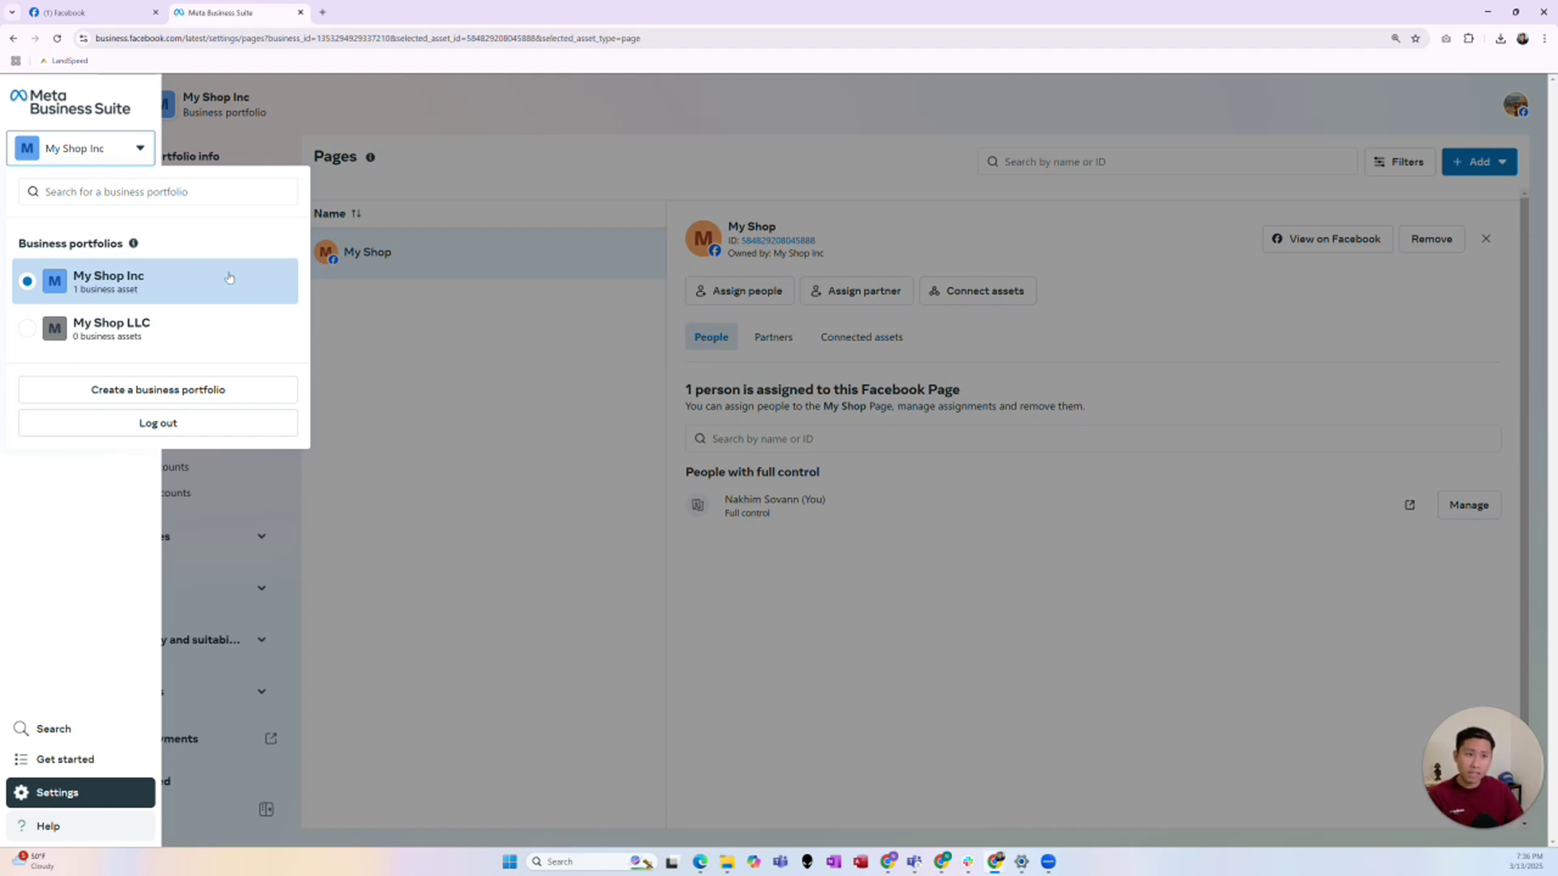
{"action": "left_click", "coordinate": [394, 321]}
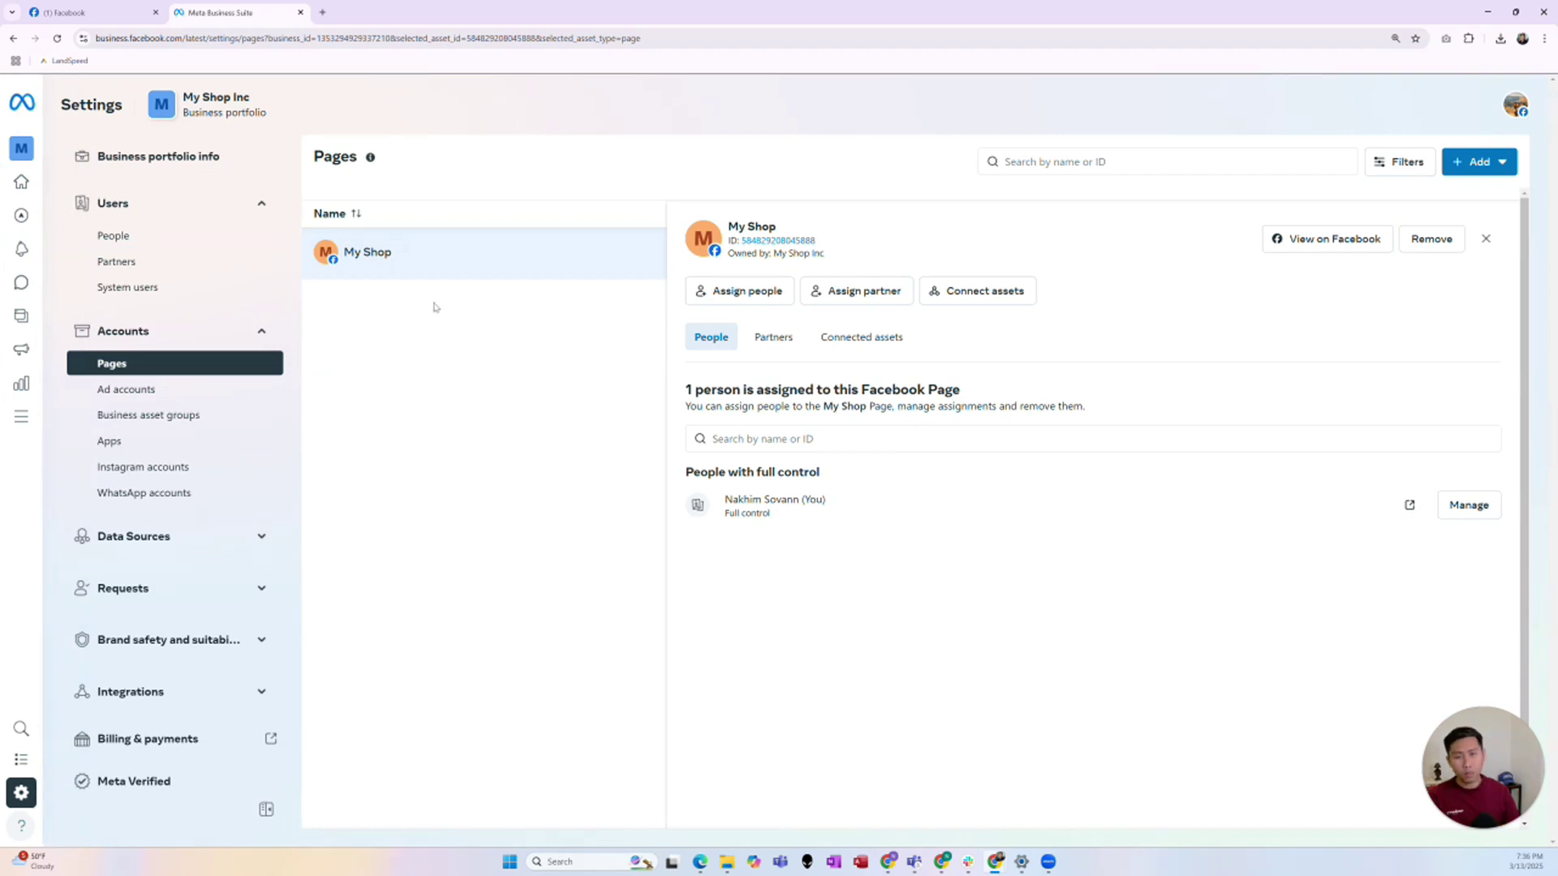
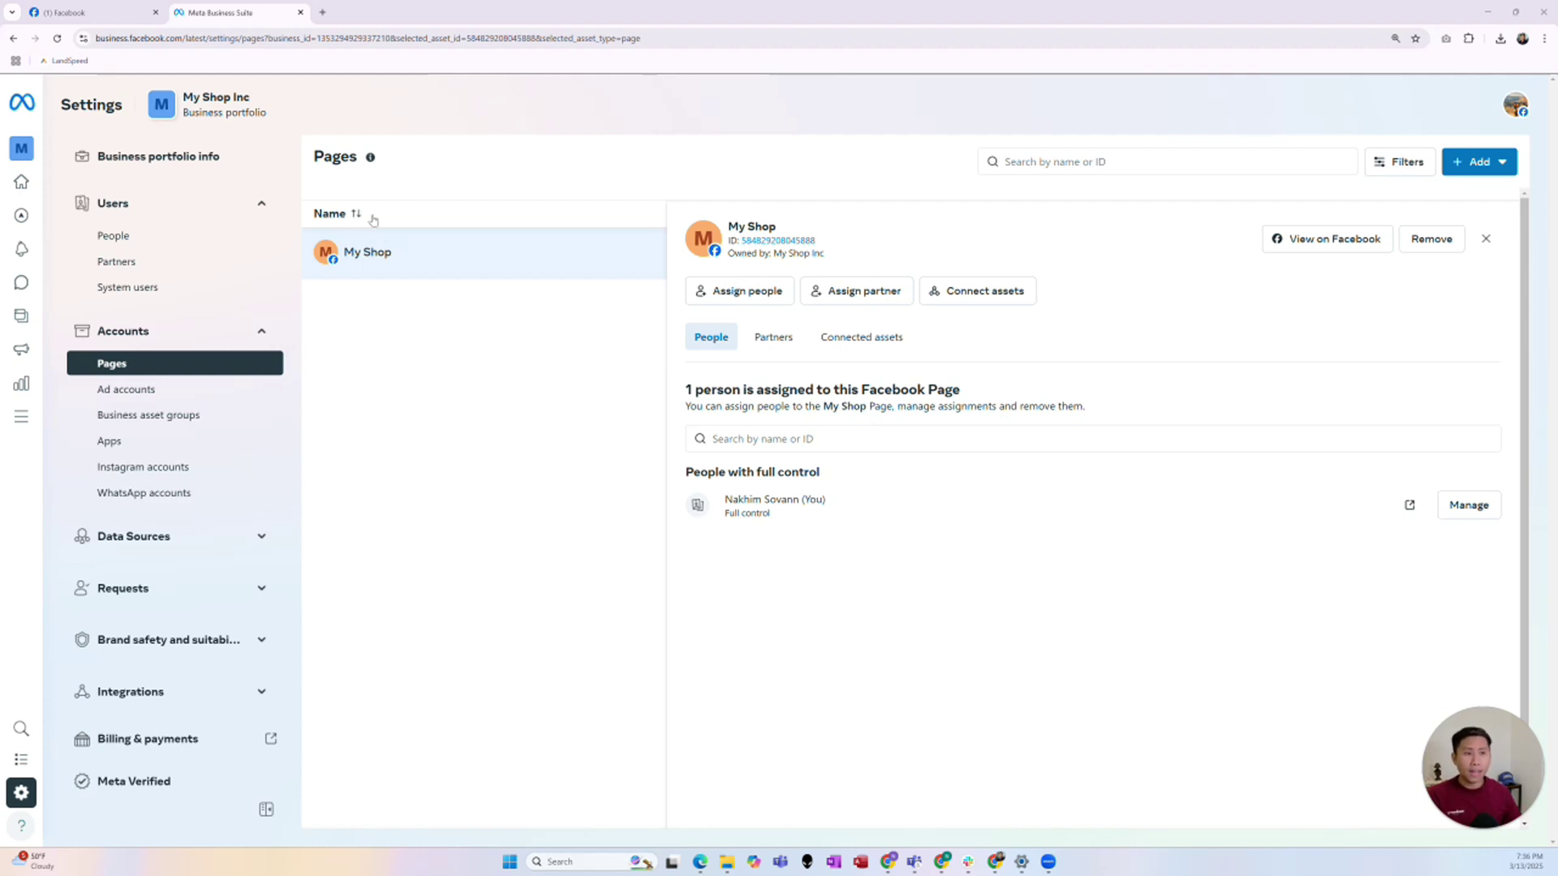
- Go to the empty Partners settings, with a brief detour to People, and show the add-partner options
{"action": "left_click", "coordinate": [218, 274]}
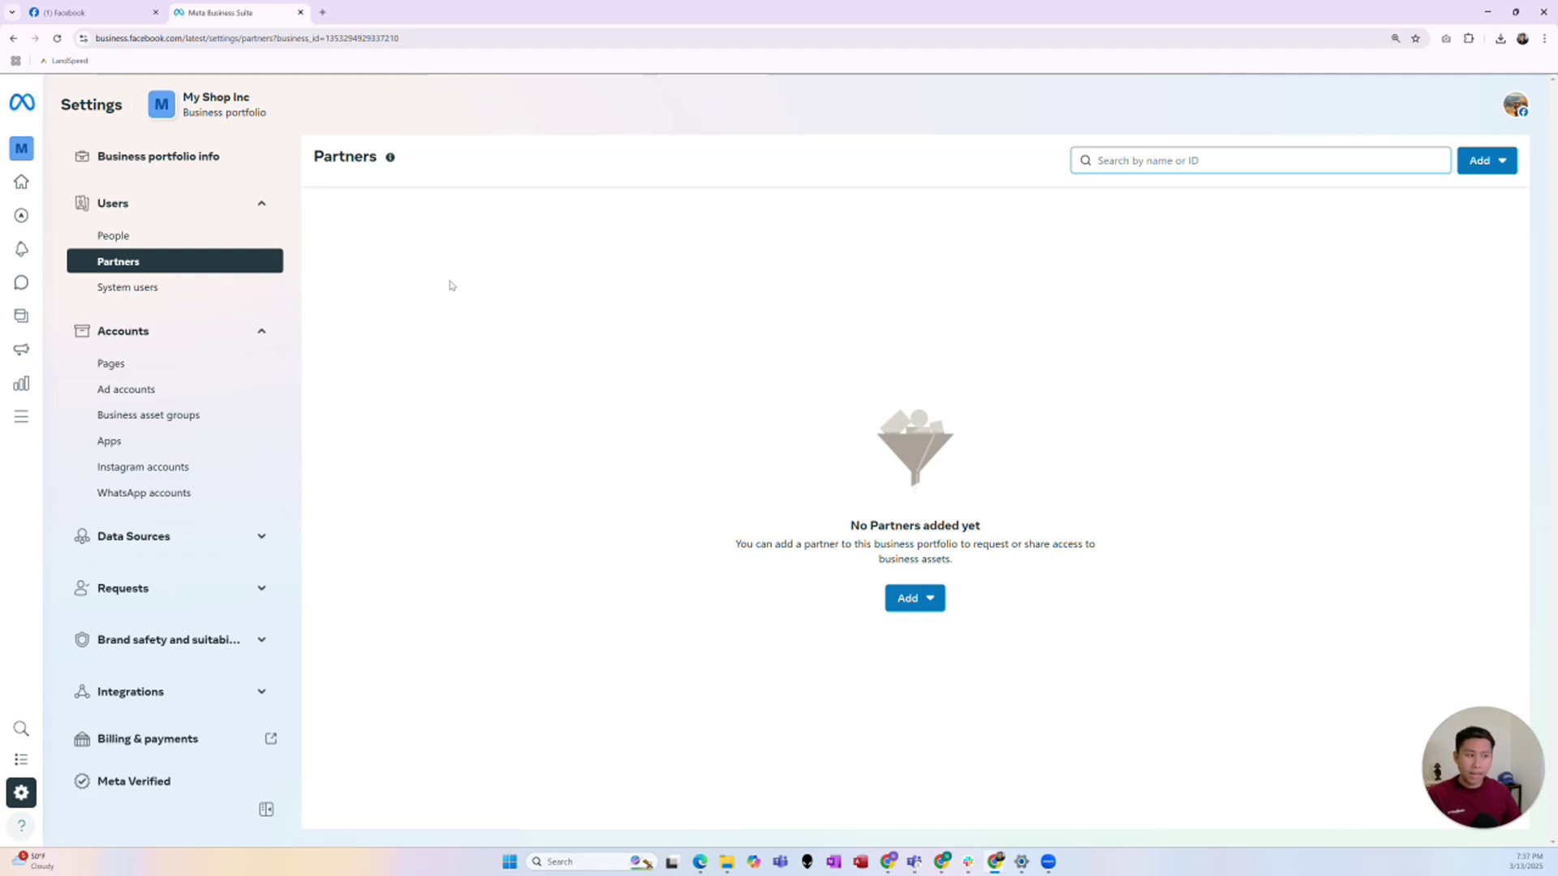
{"action": "left_click", "coordinate": [210, 233]}
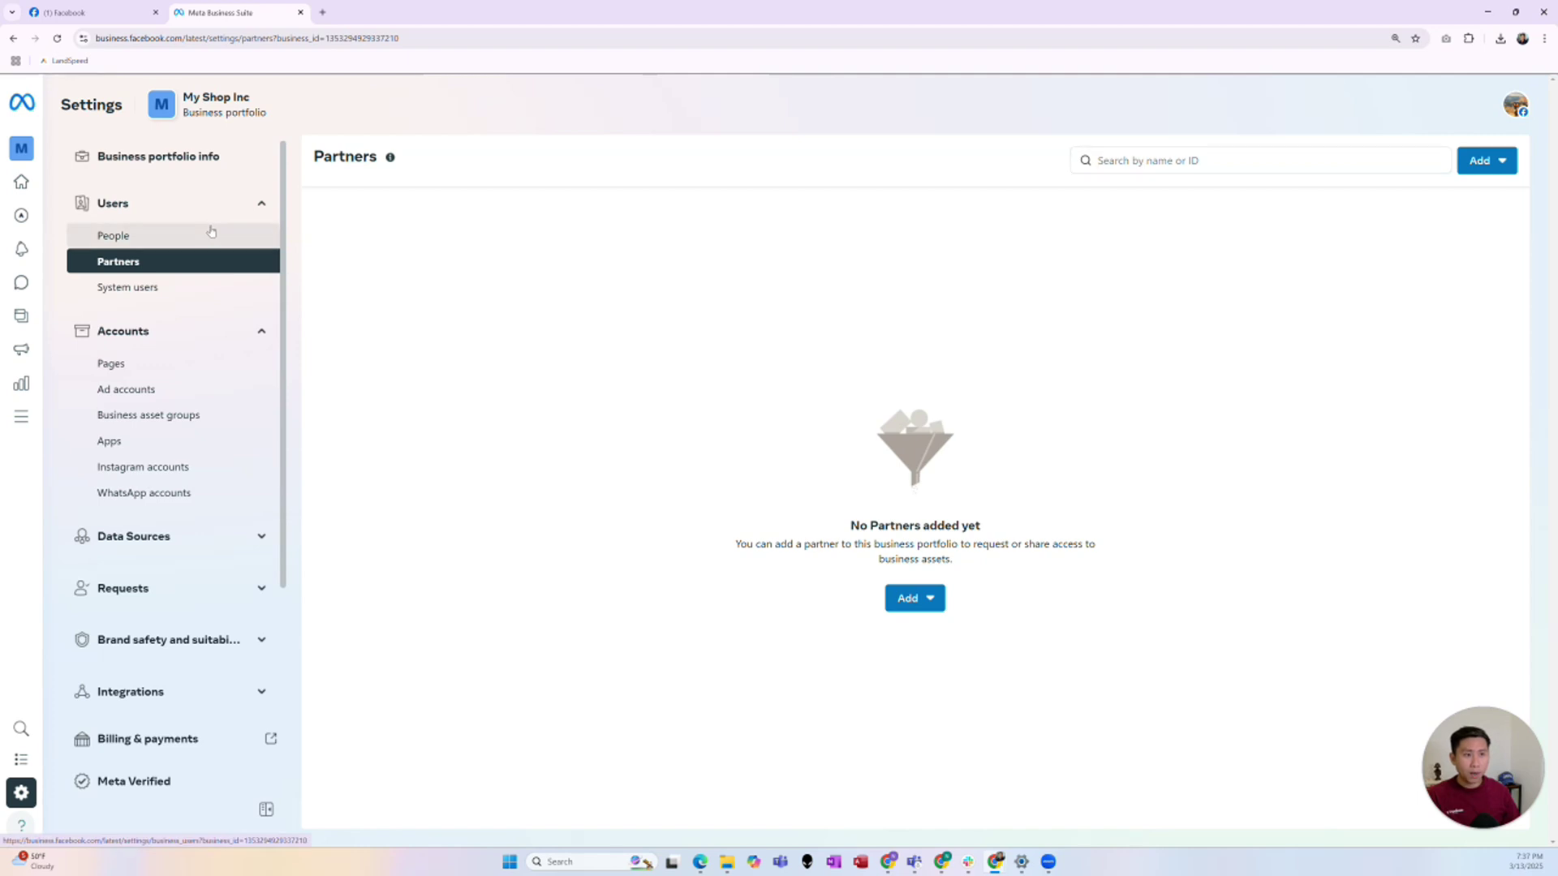
{"action": "left_click", "coordinate": [231, 272]}
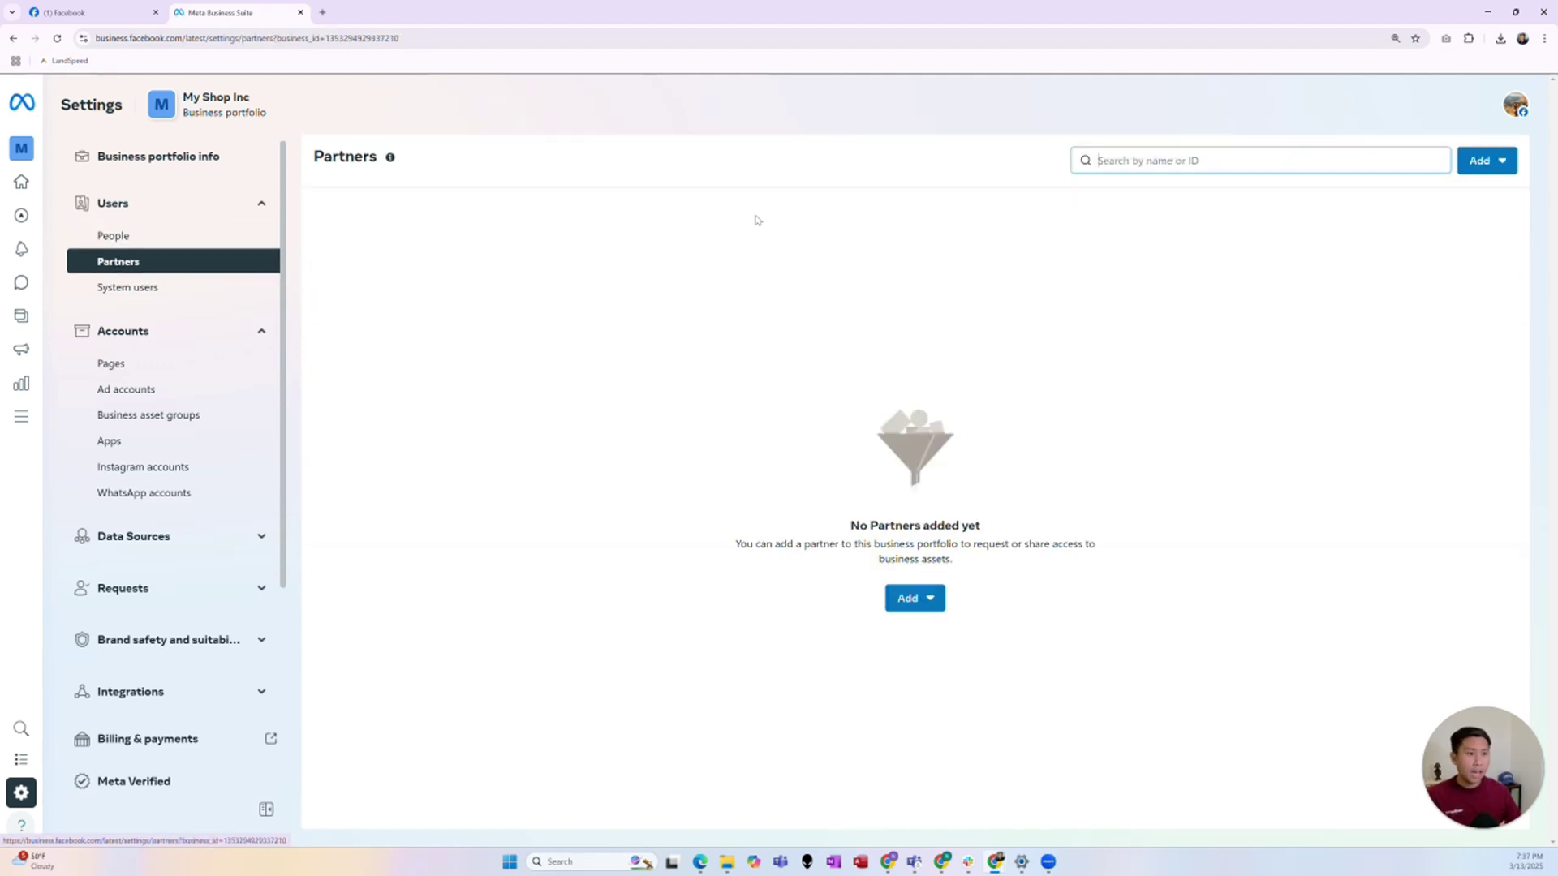
{"action": "left_click", "coordinate": [1472, 168]}
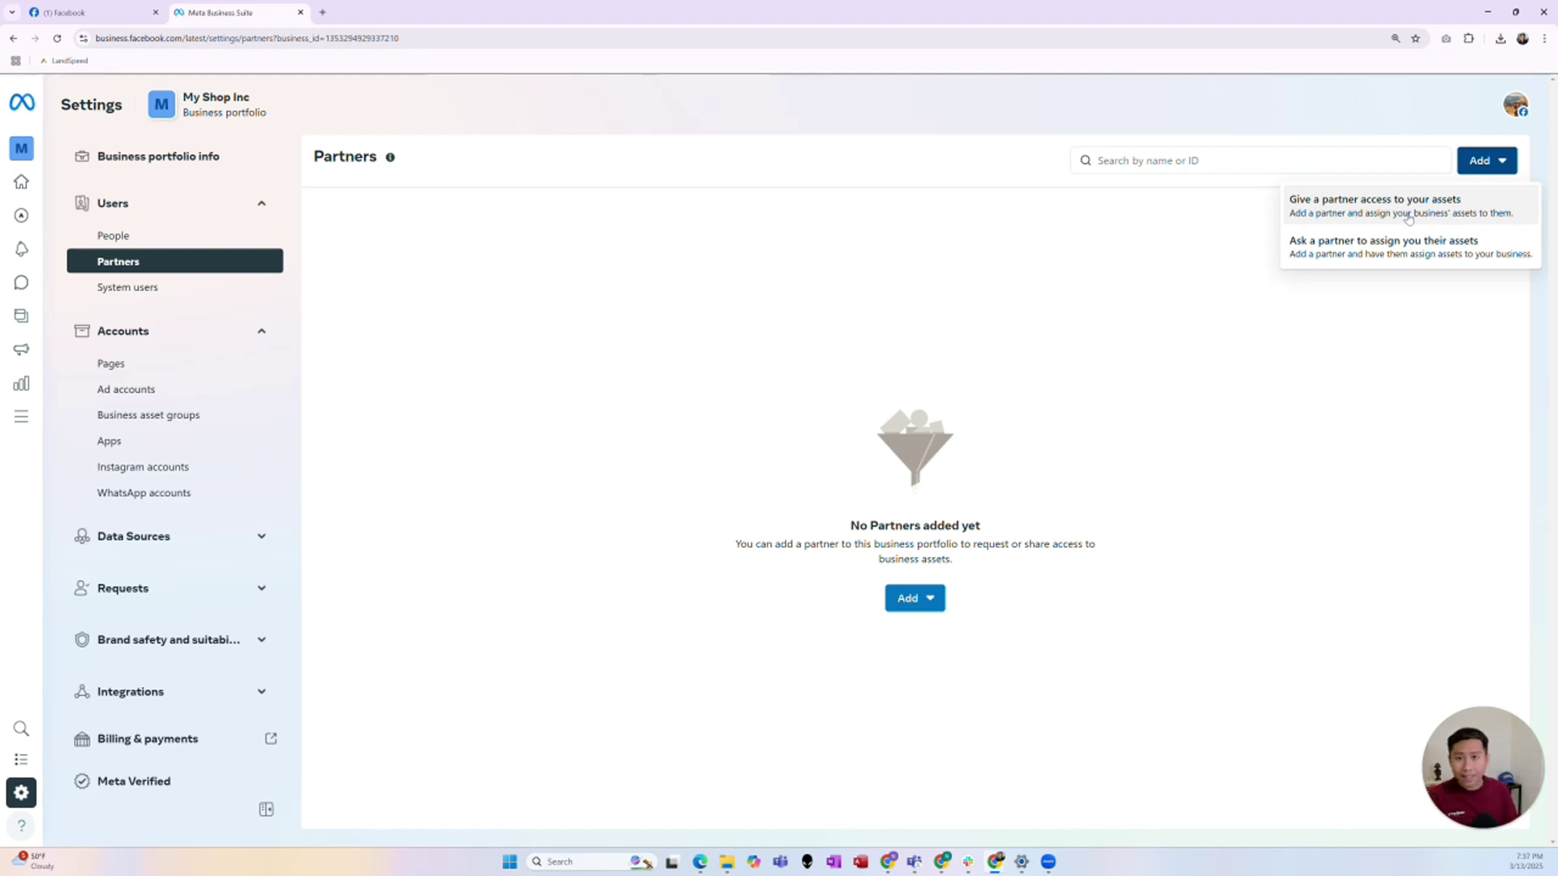
- Dismiss the partner options and switch to the Pages settings showing the My Shop Page
{"action": "left_click", "coordinate": [1408, 217]}
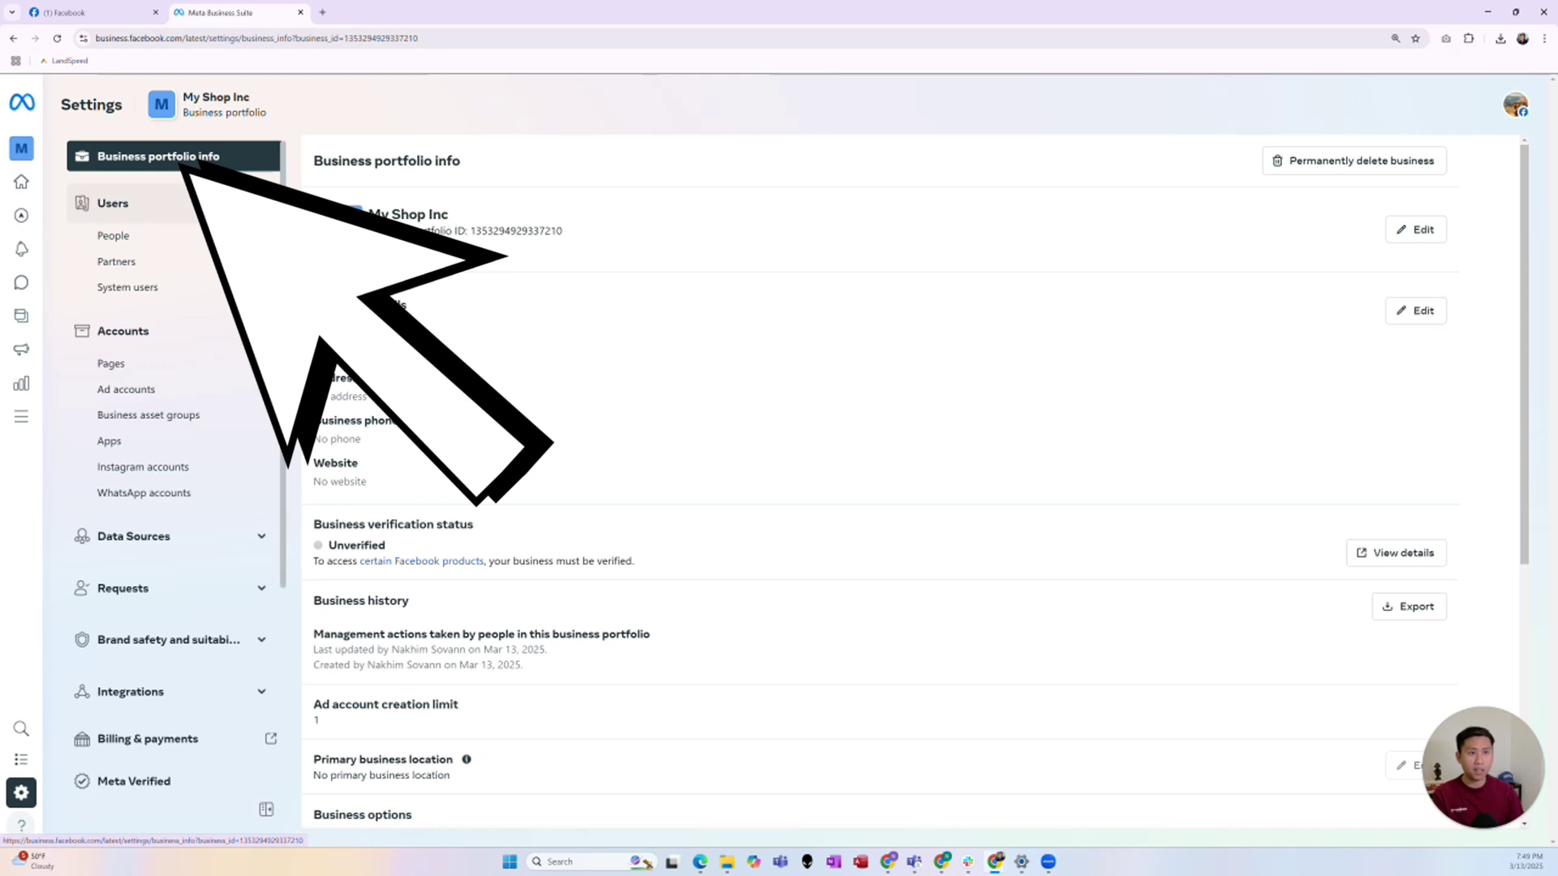
{"action": "left_click", "coordinate": [160, 261]}
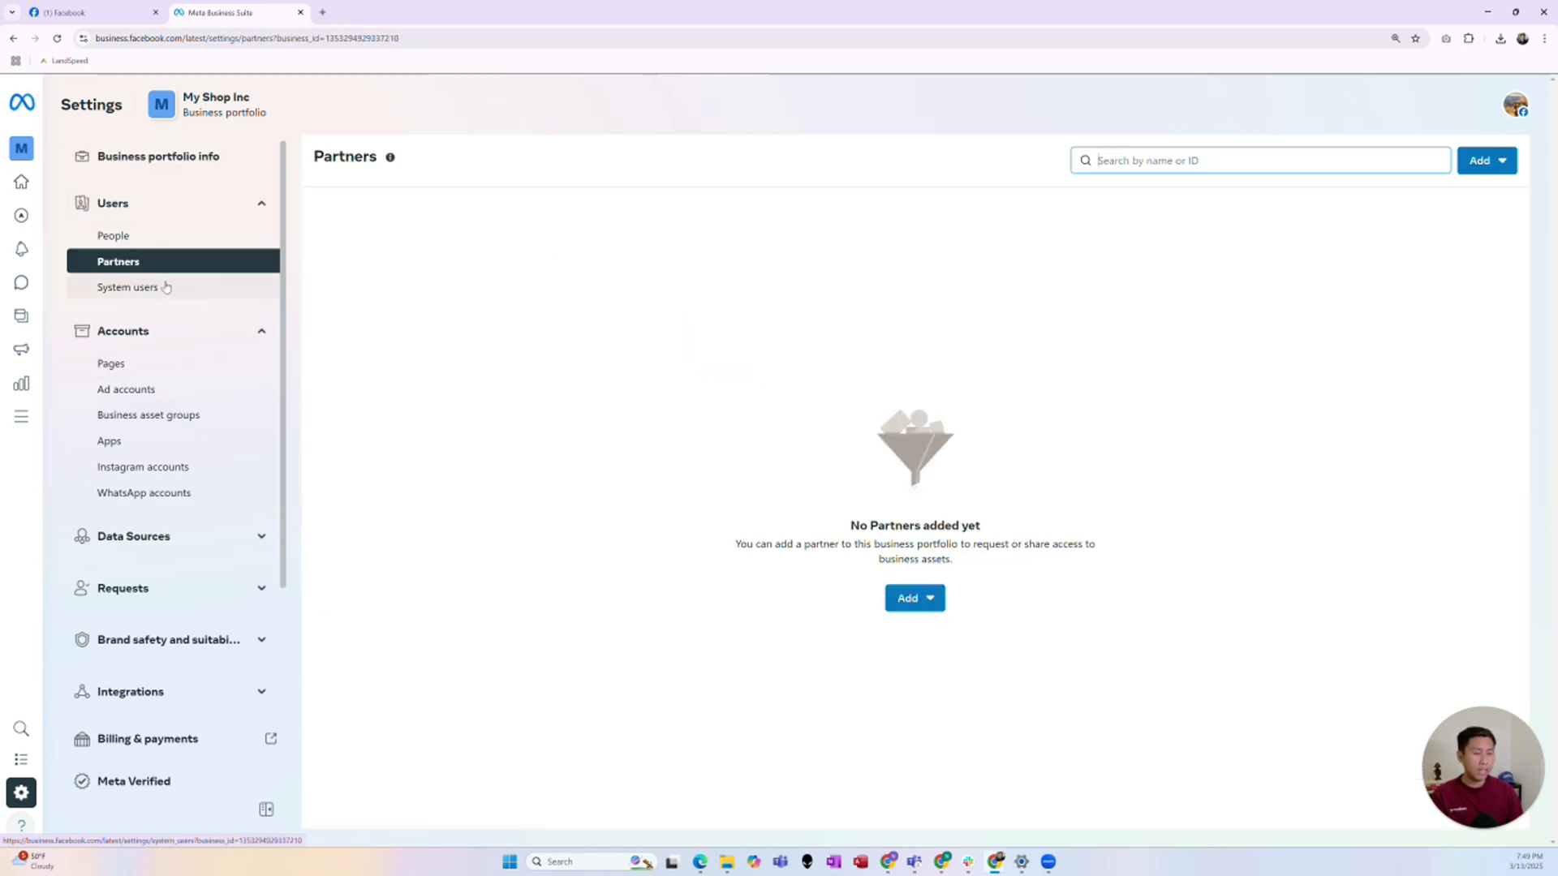
{"action": "left_click", "coordinate": [941, 604]}
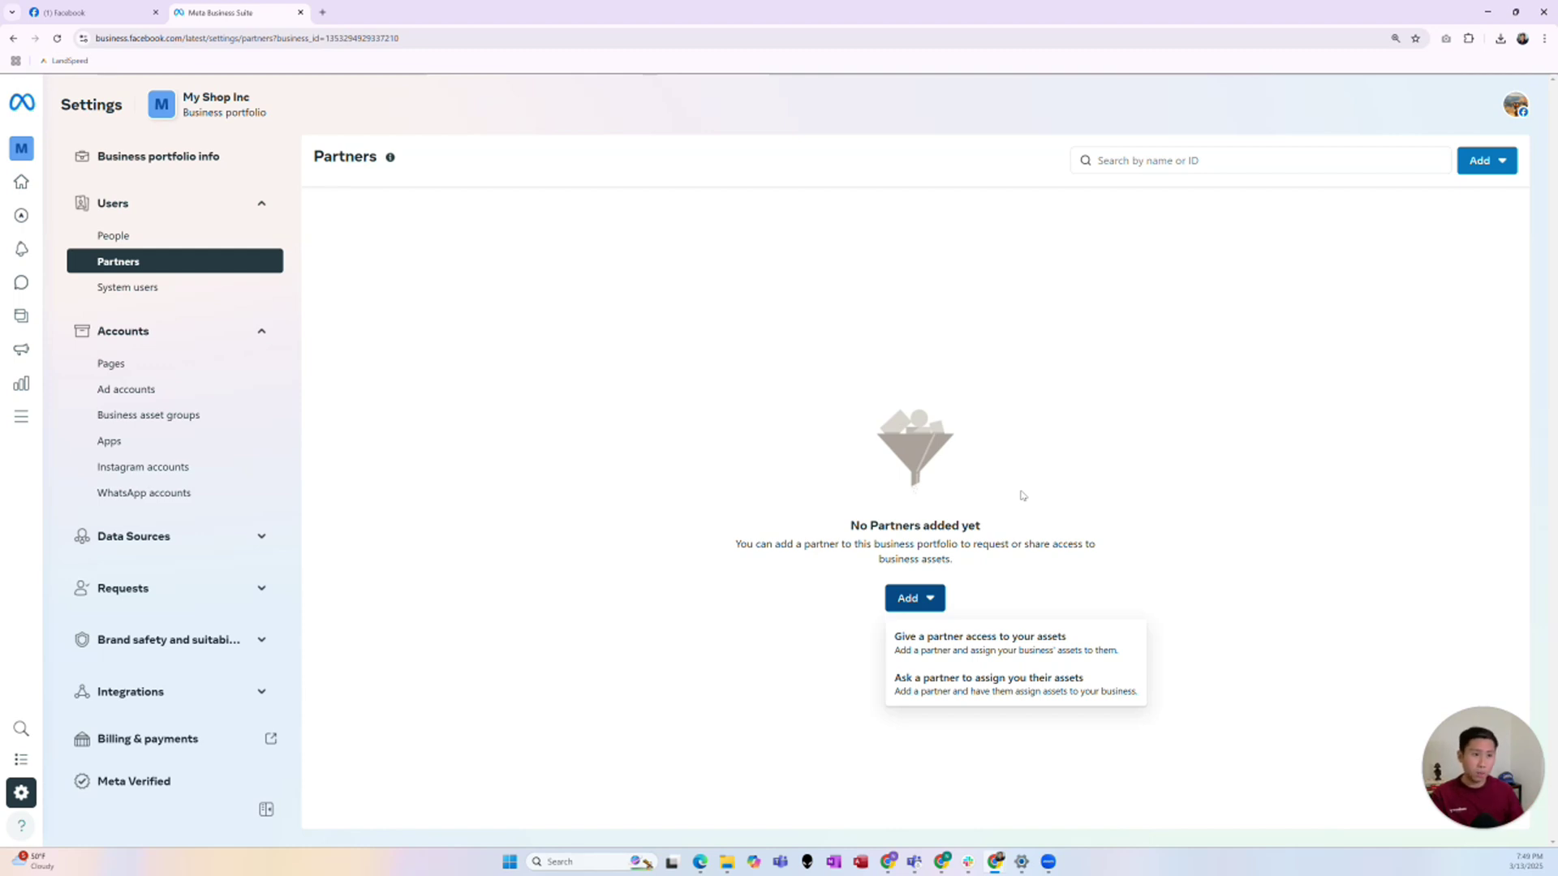
{"action": "left_click", "coordinate": [1038, 256]}
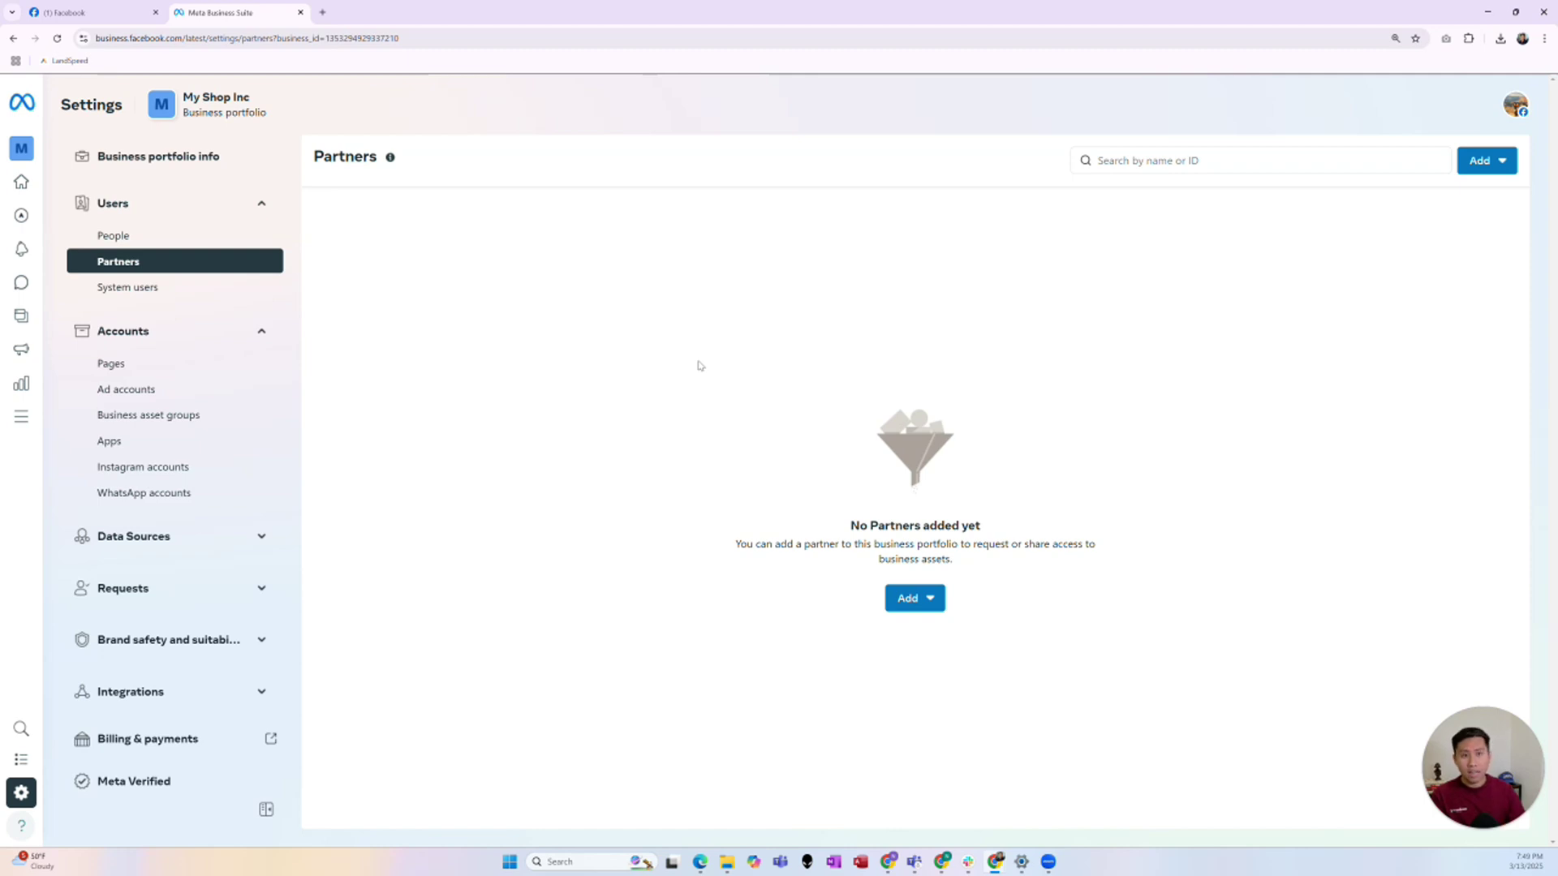
{"action": "left_click", "coordinate": [208, 367]}
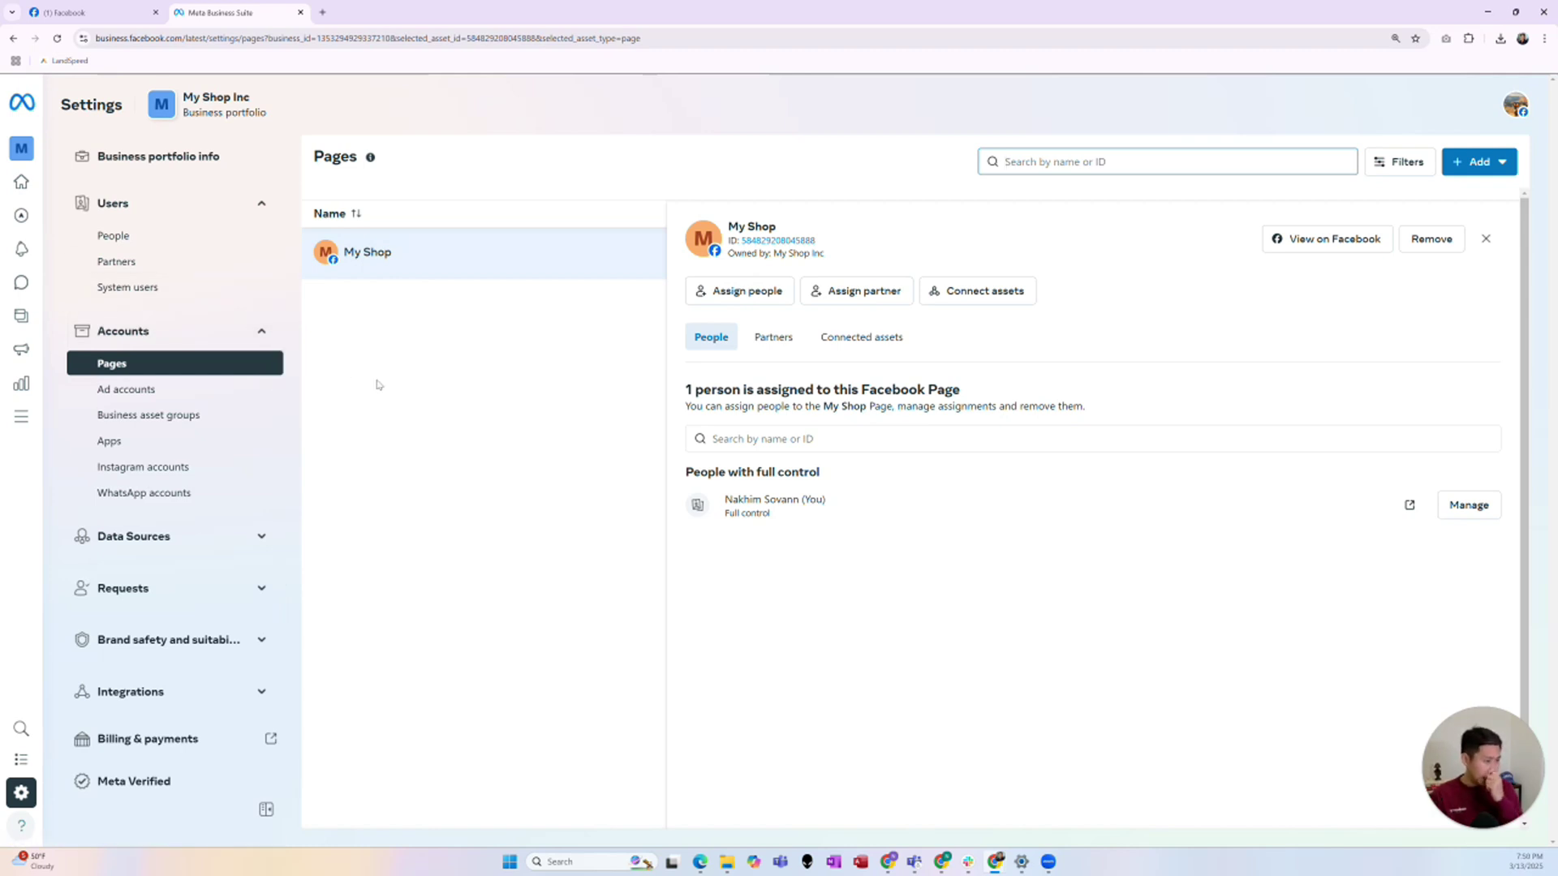
- Pass through Partners to the empty Ad accounts settings under Accounts
{"action": "left_click", "coordinate": [116, 261]}
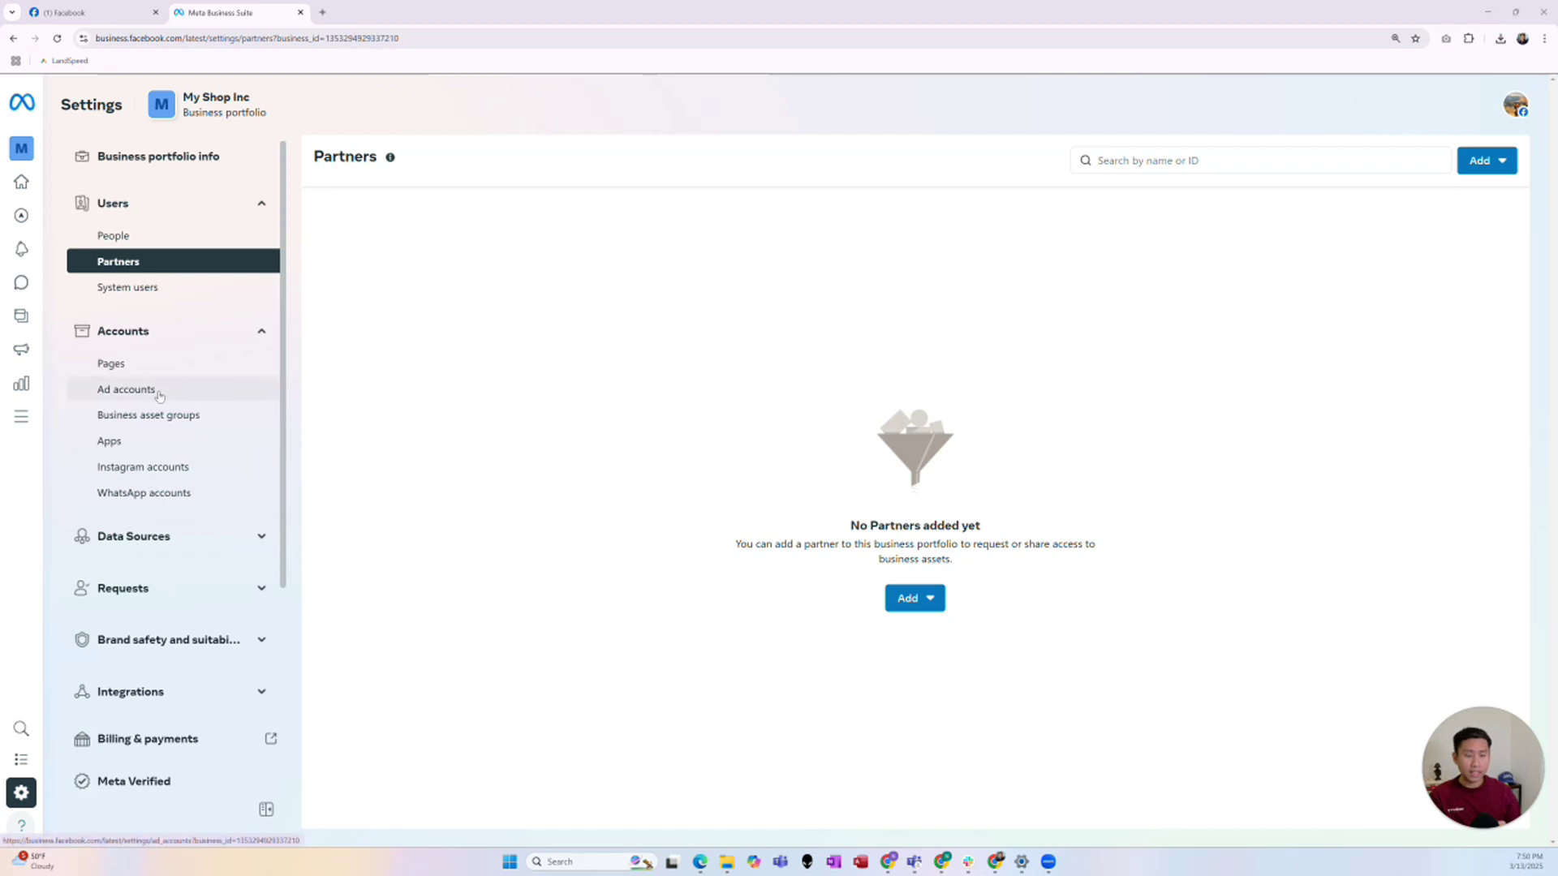
{"action": "left_click", "coordinate": [130, 390]}
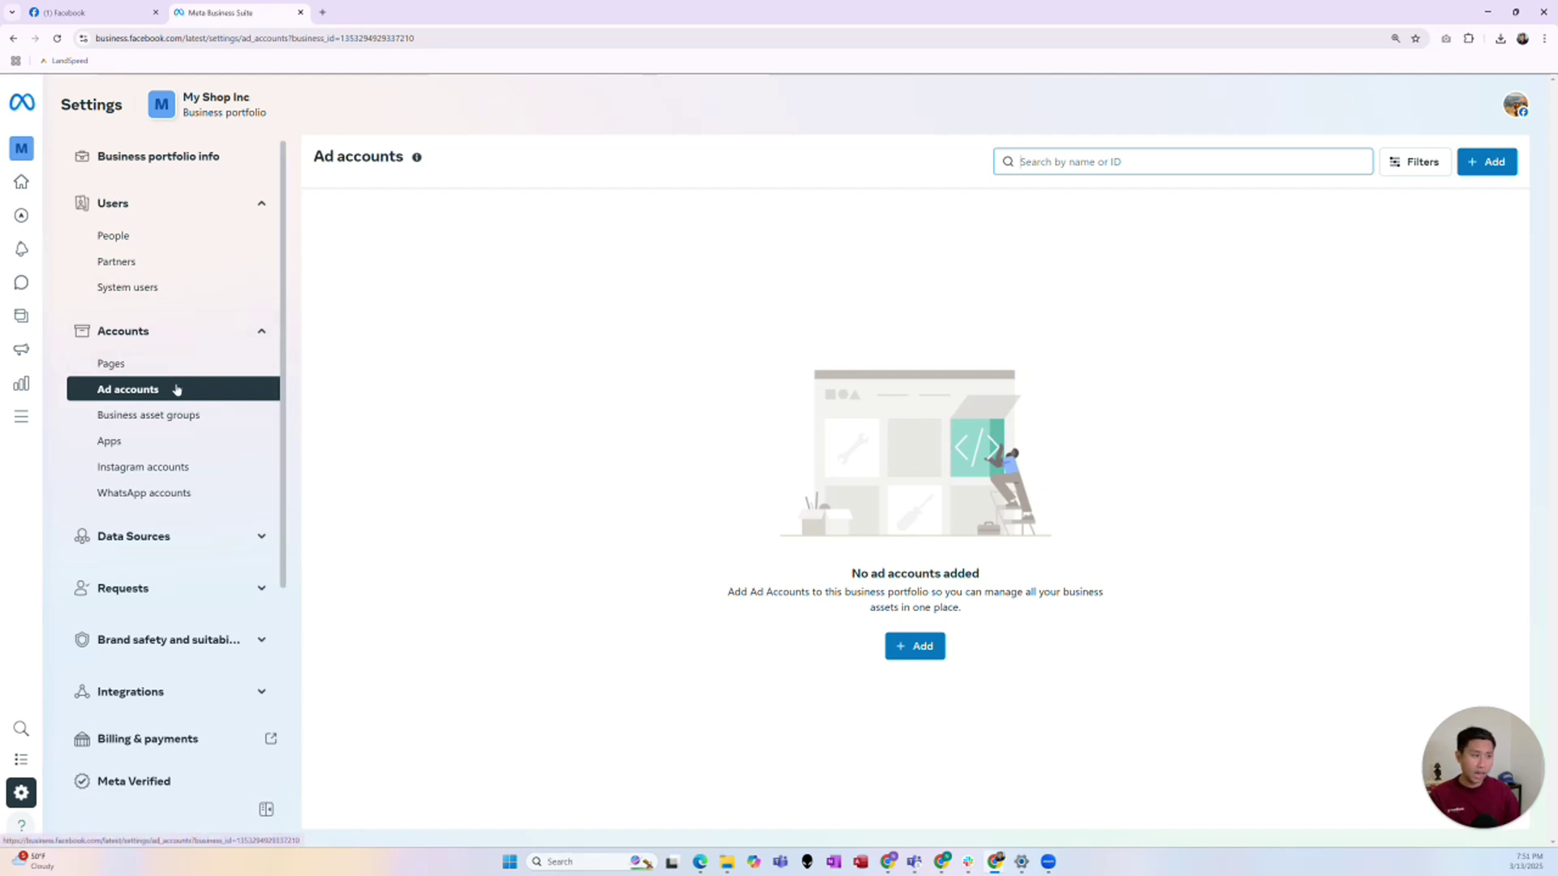
- Start a new ad account named 'My Shop Ad account' with time zone (GMT-12:00) Etc/GMT+12
{"action": "left_click", "coordinate": [177, 389]}
{"action": "left_click", "coordinate": [1488, 162]}
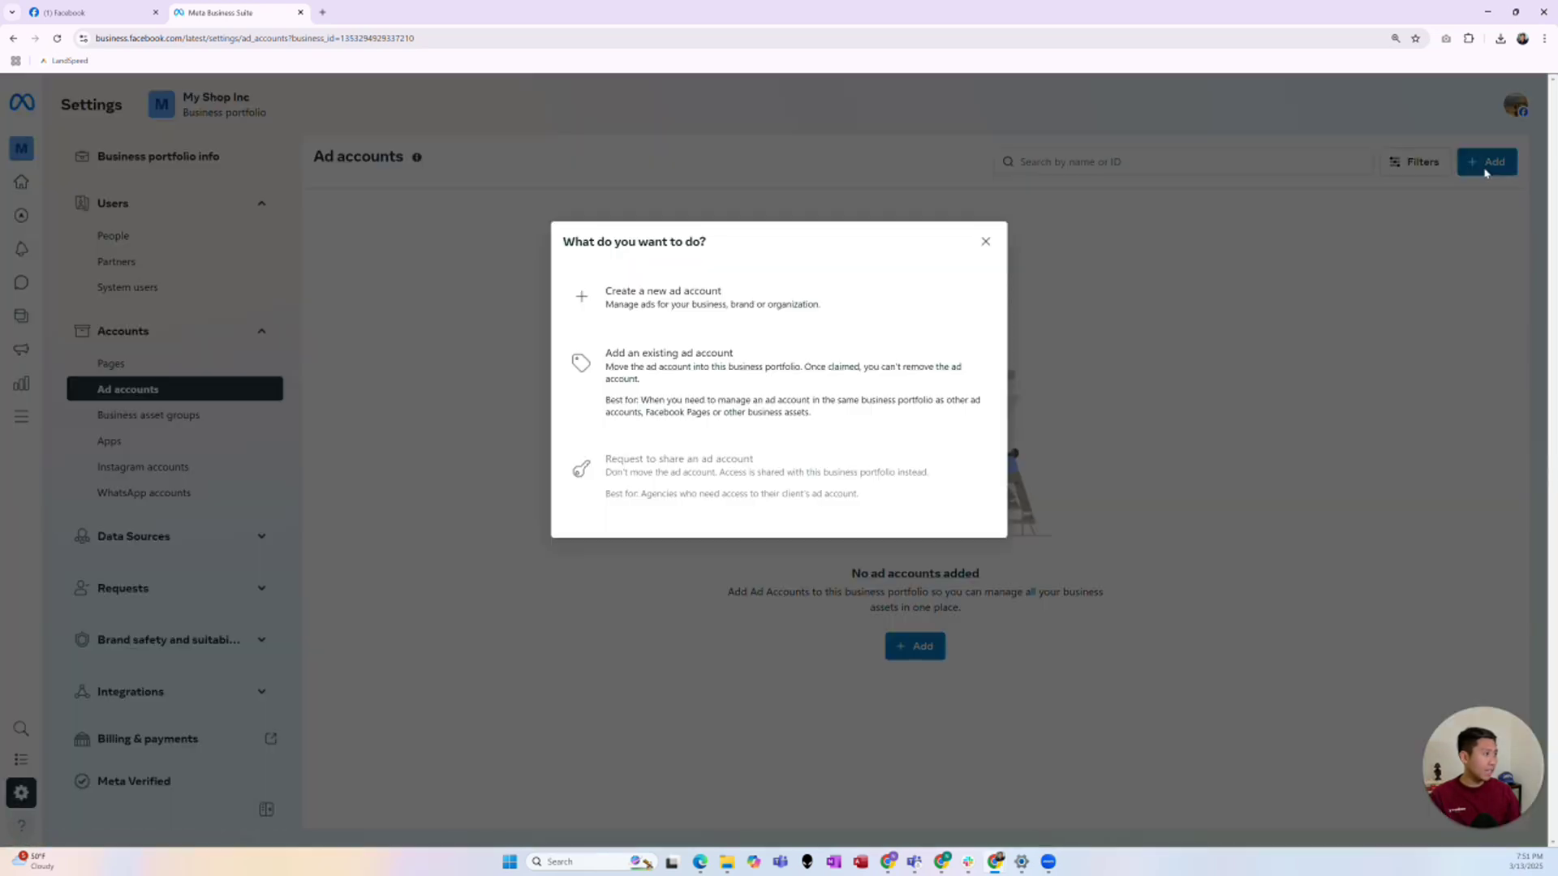
{"action": "left_click", "coordinate": [793, 302]}
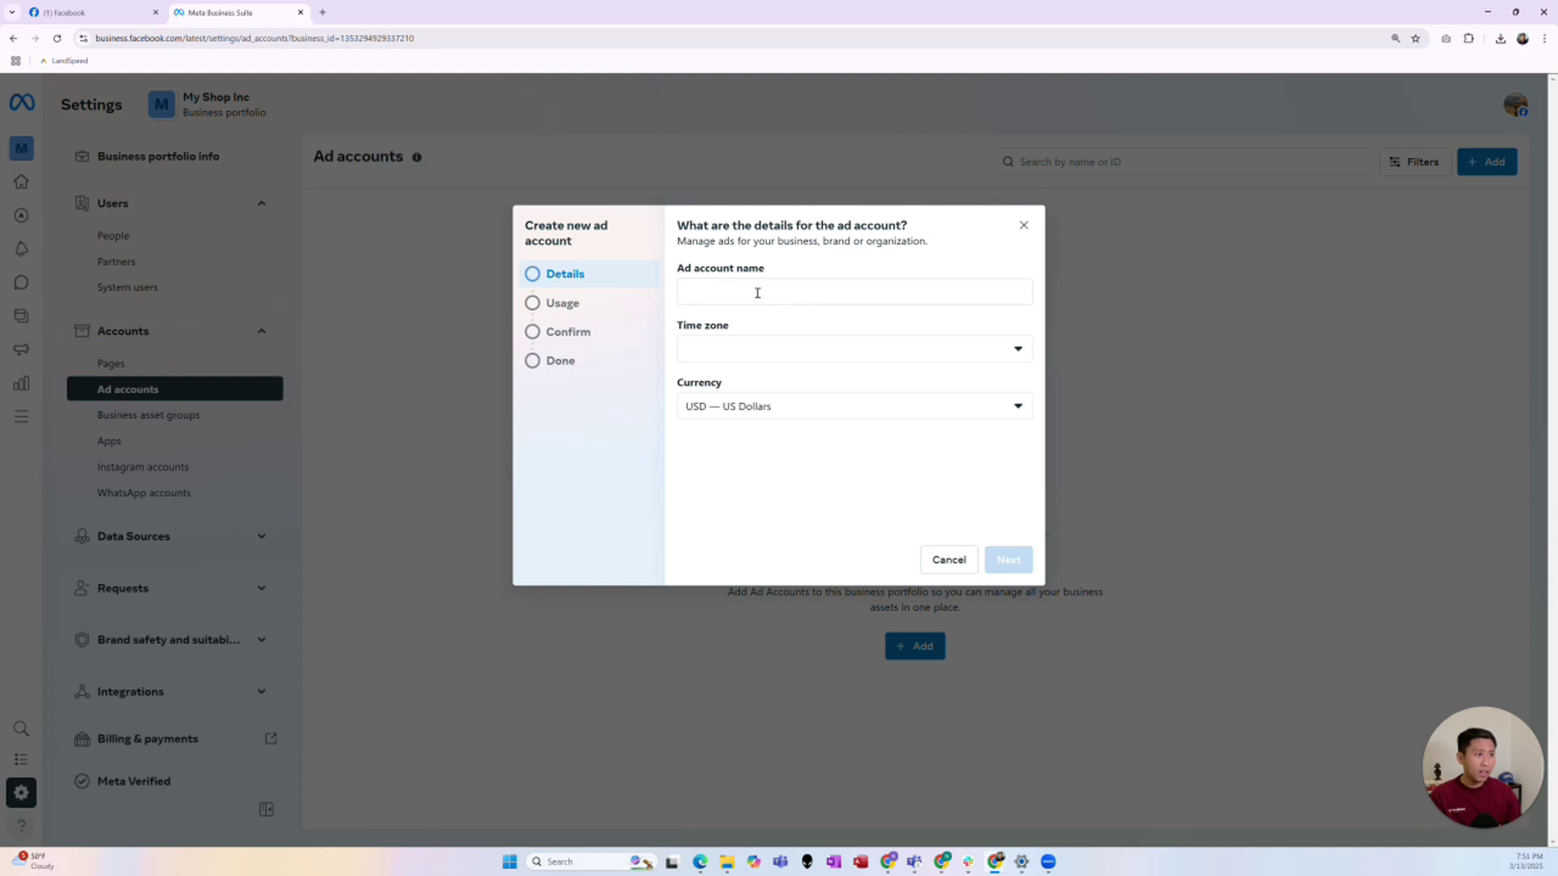
{"action": "left_click", "coordinate": [758, 294]}
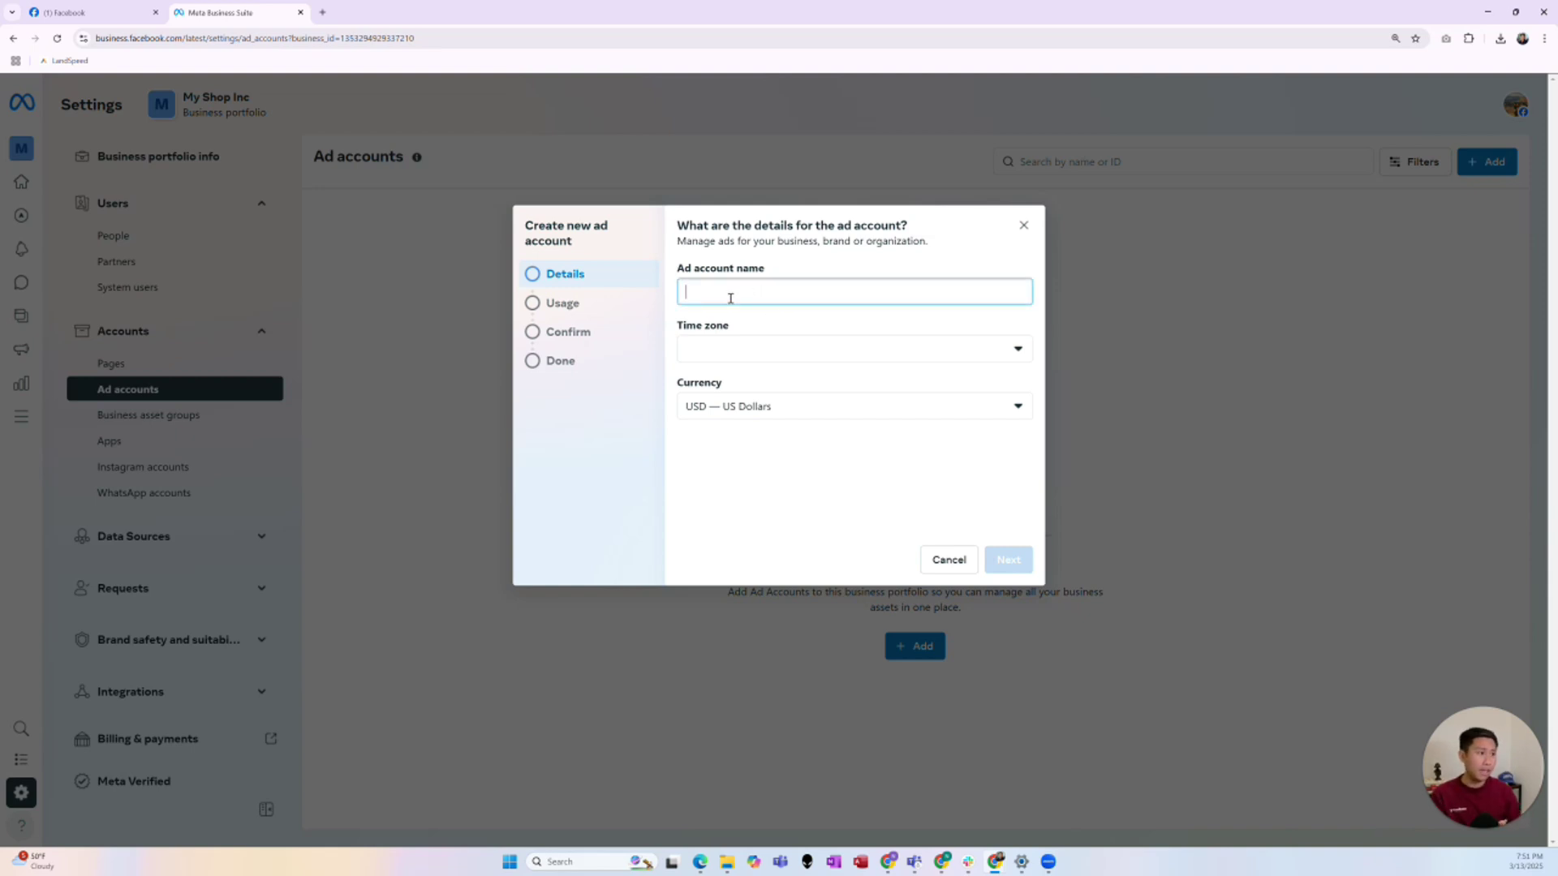
{"action": "left_click", "coordinate": [616, 310]}
{"action": "left_click", "coordinate": [857, 287]}
{"action": "type", "text": "M"}
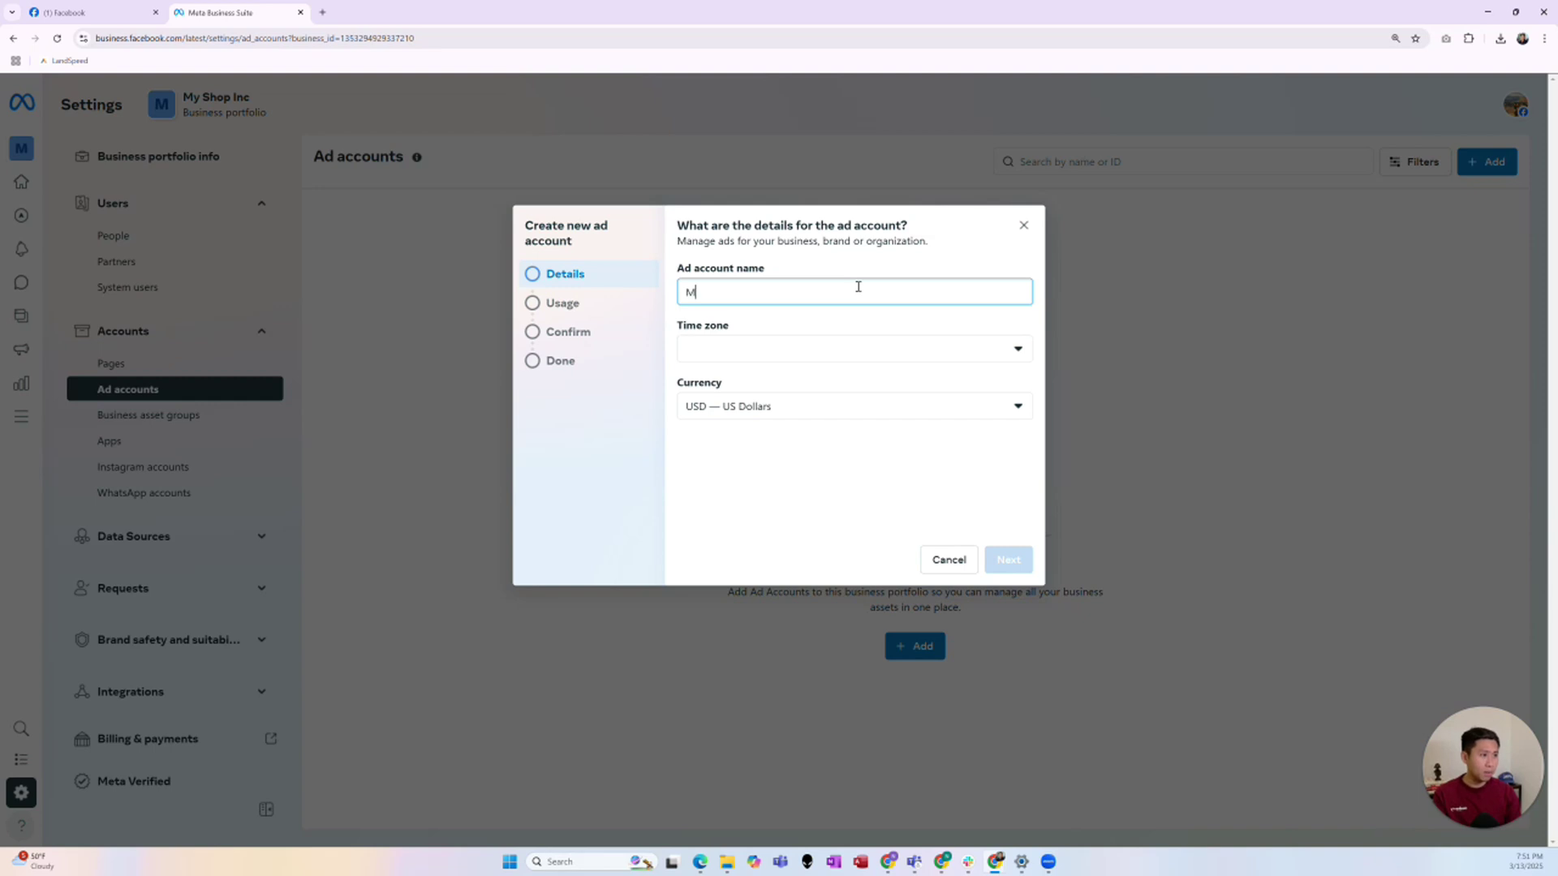
{"action": "type", "text": "y Shop Ad account"}
{"action": "left_click", "coordinate": [876, 347]}
{"action": "left_click", "coordinate": [792, 410]}
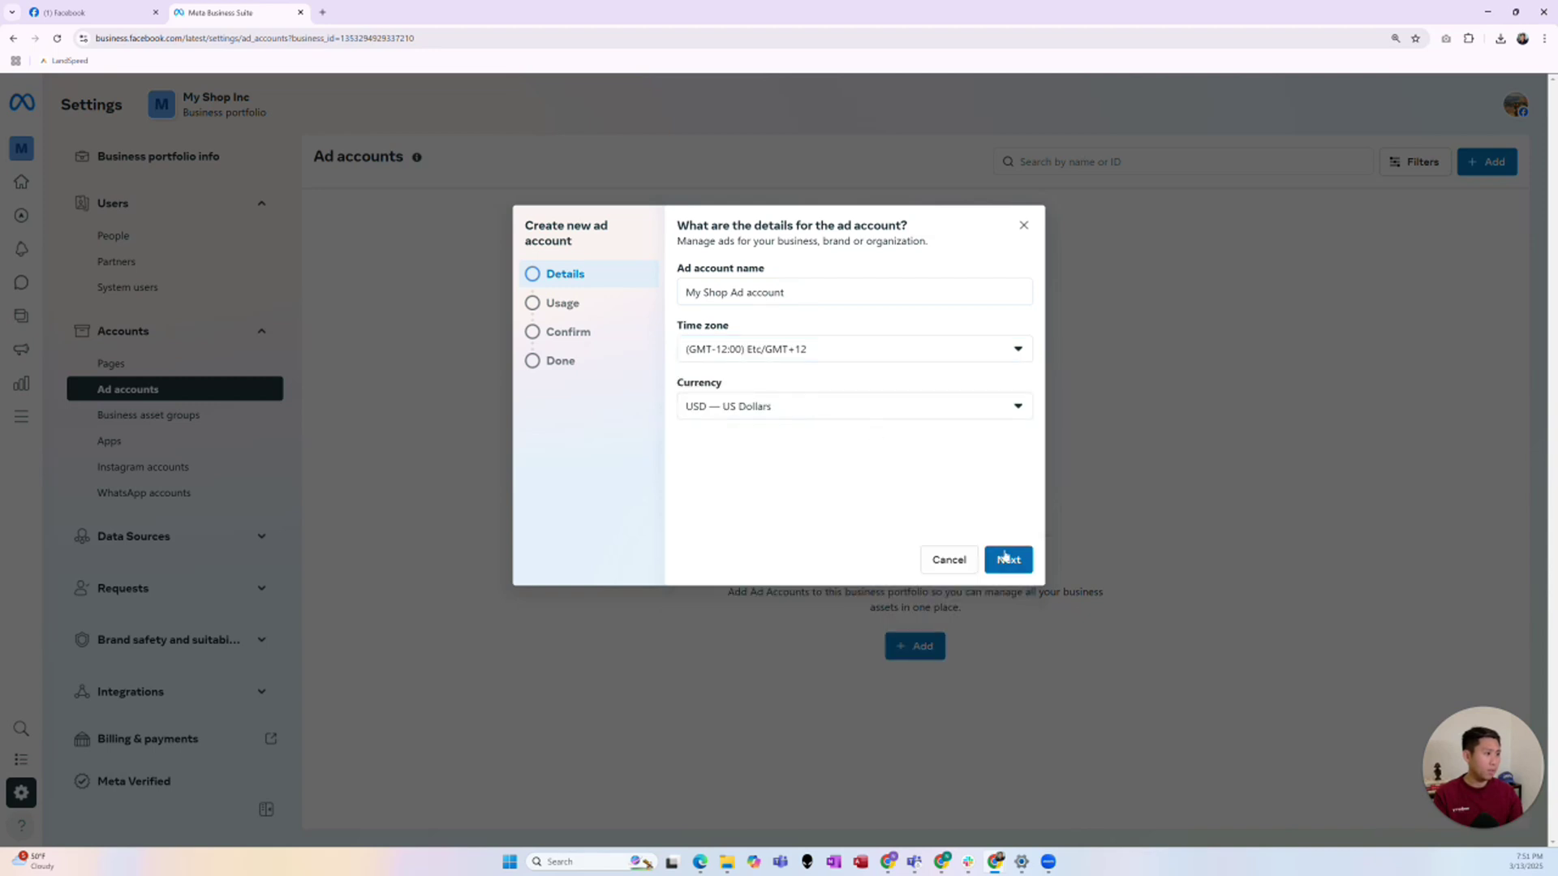
- Keep My business as the usage, accept the terms, and create the ad account
{"action": "left_click", "coordinate": [1009, 560]}
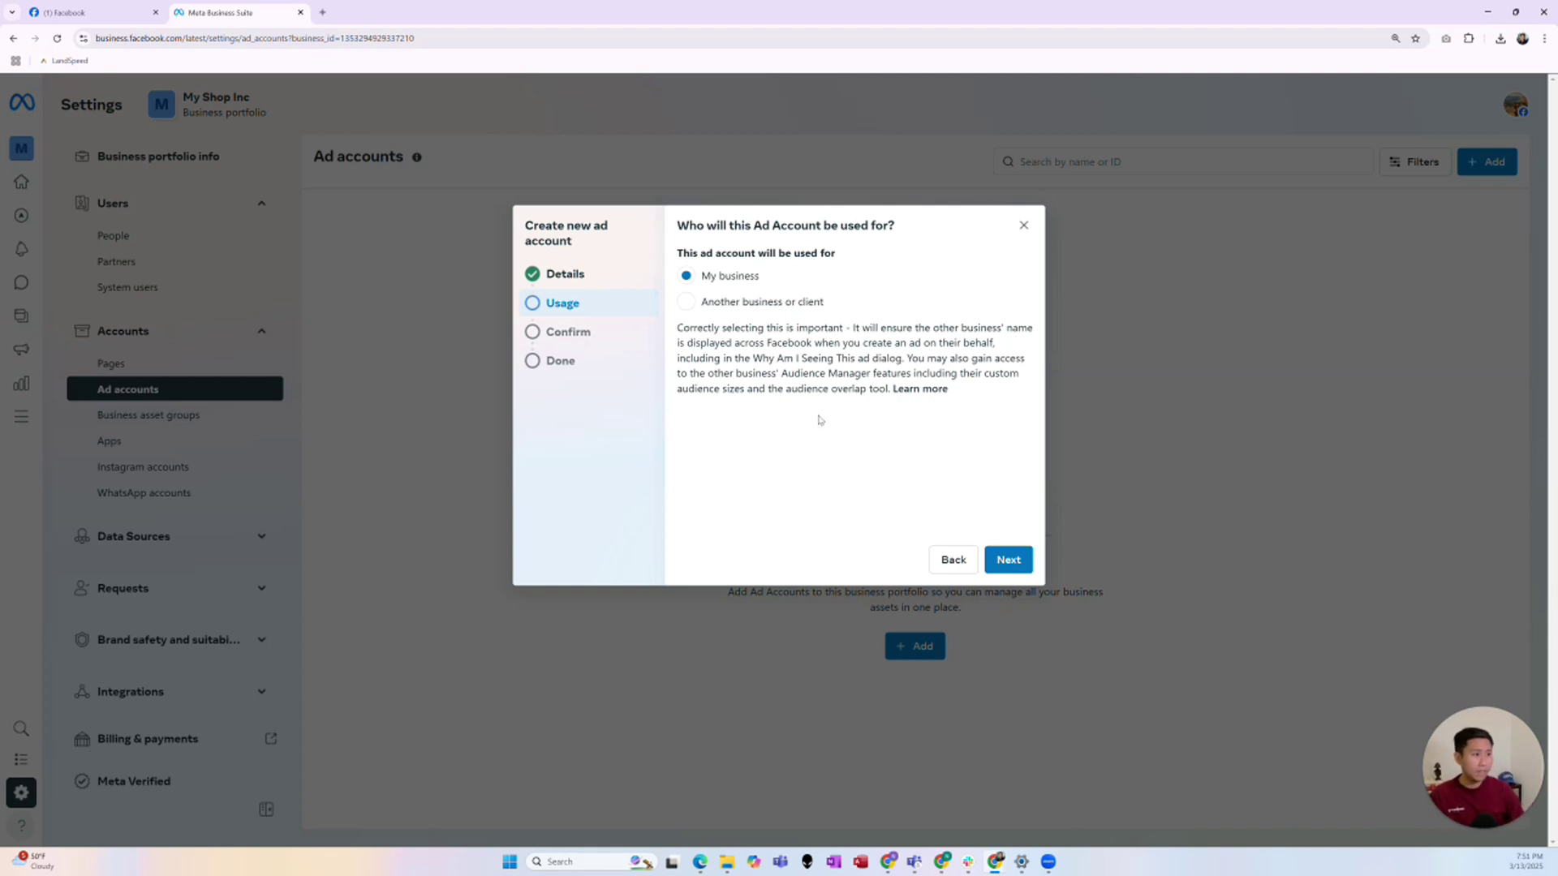
{"action": "left_click", "coordinate": [1008, 560]}
{"action": "left_click", "coordinate": [686, 470]}
{"action": "left_click", "coordinate": [944, 552]}
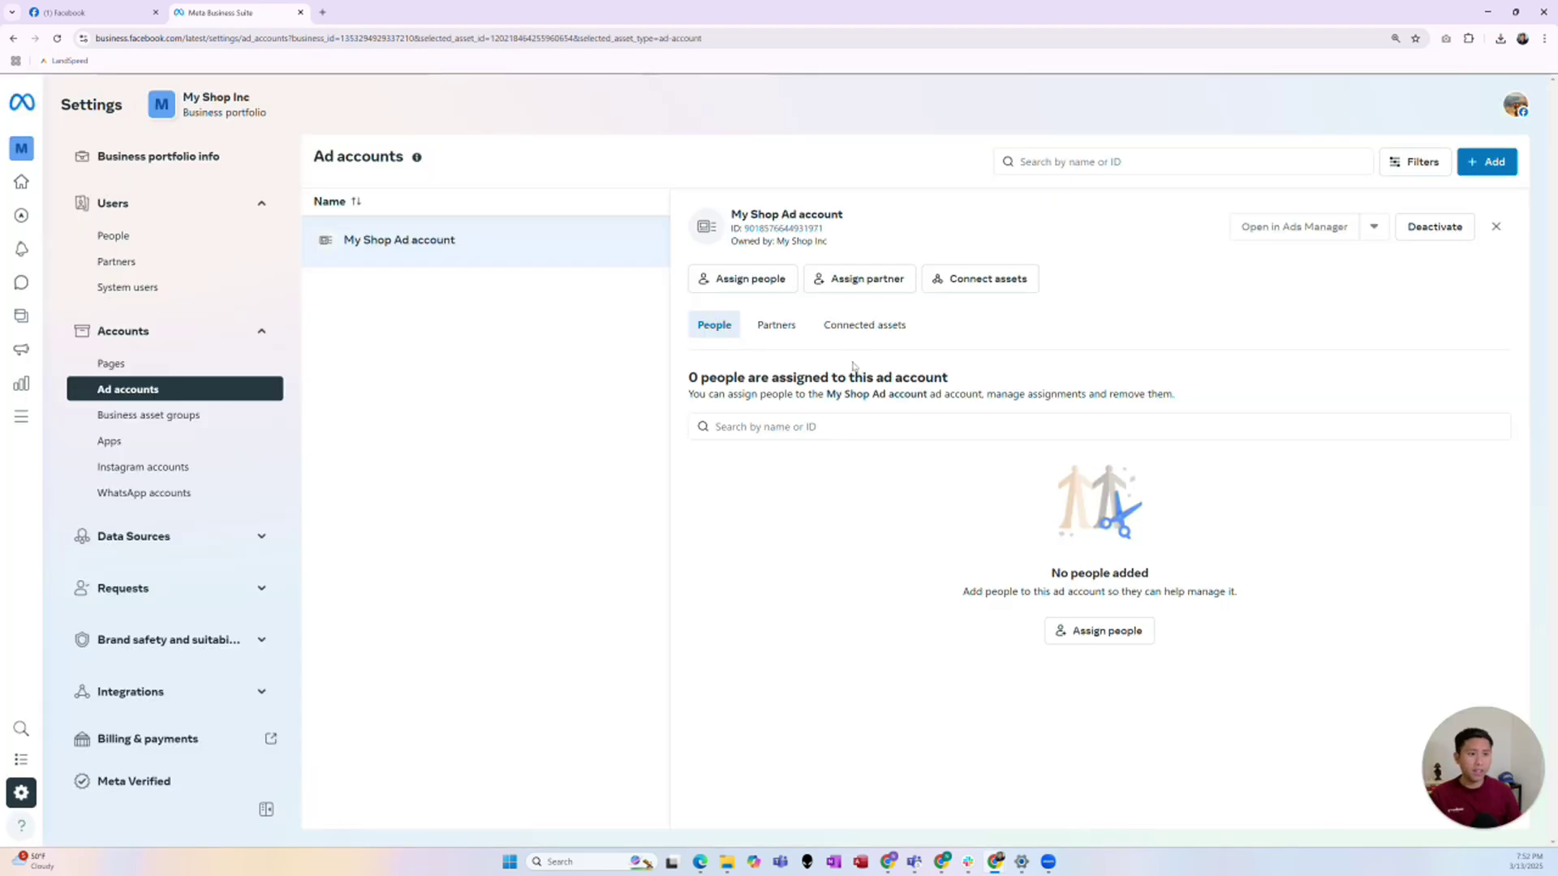
{"action": "left_click", "coordinate": [222, 268]}
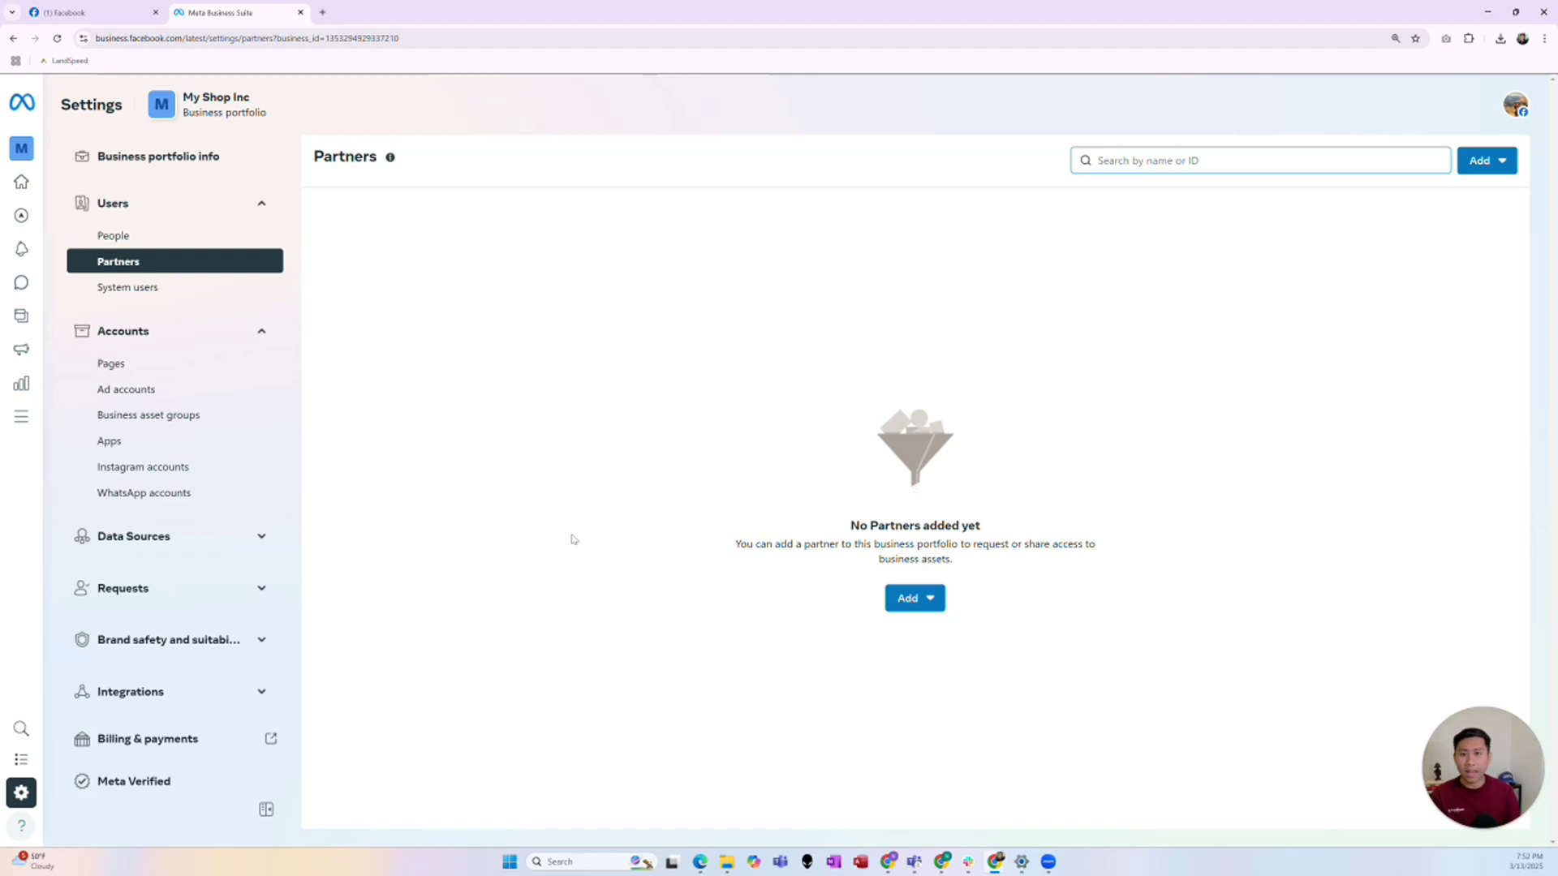
{"action": "left_click", "coordinate": [105, 391]}
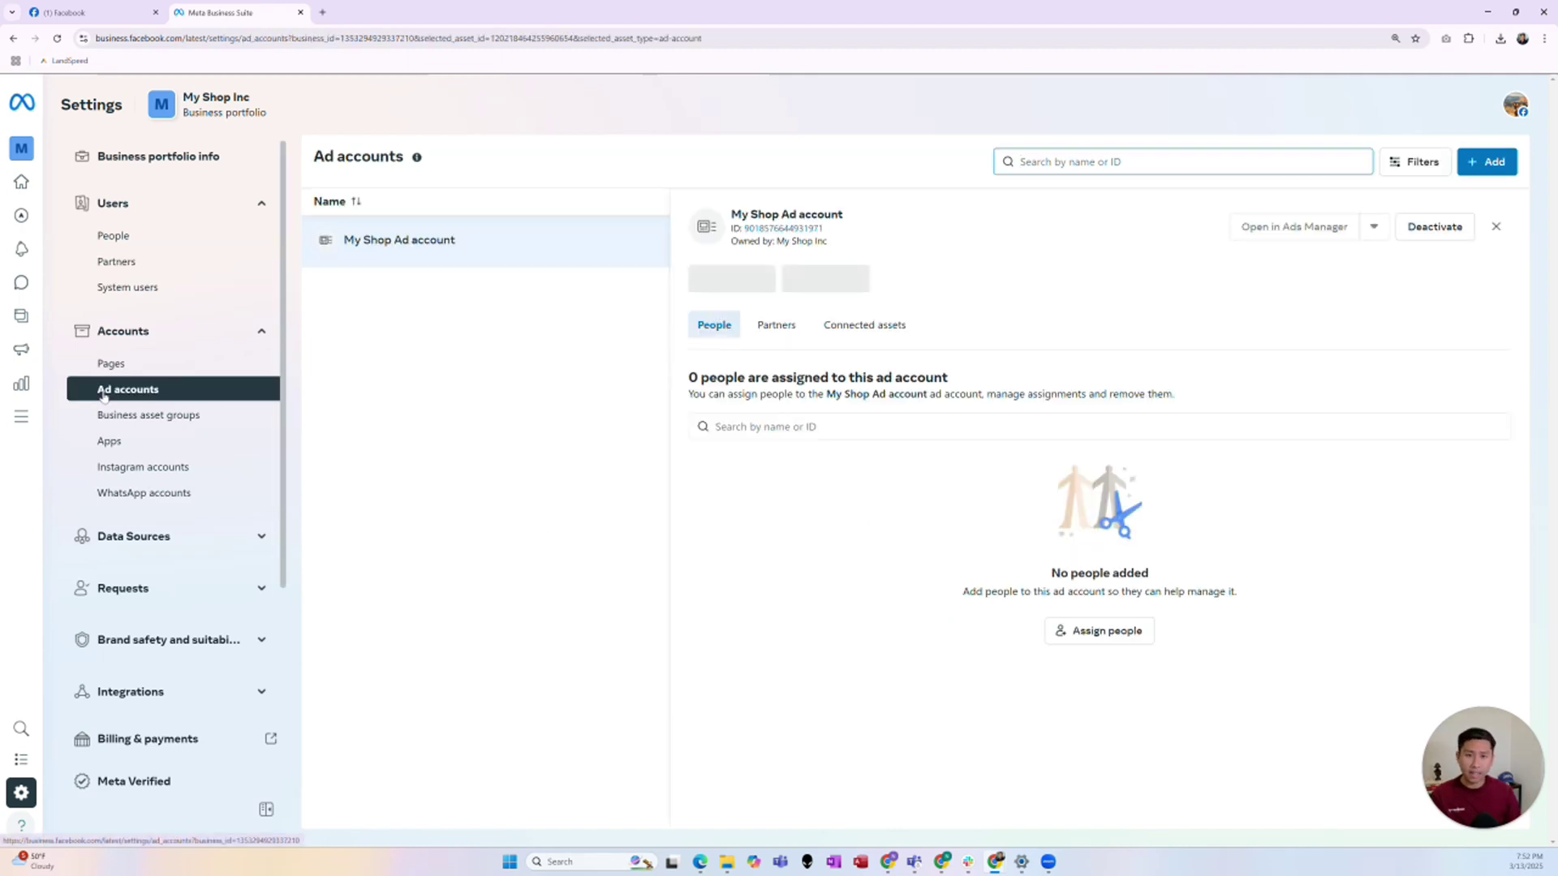